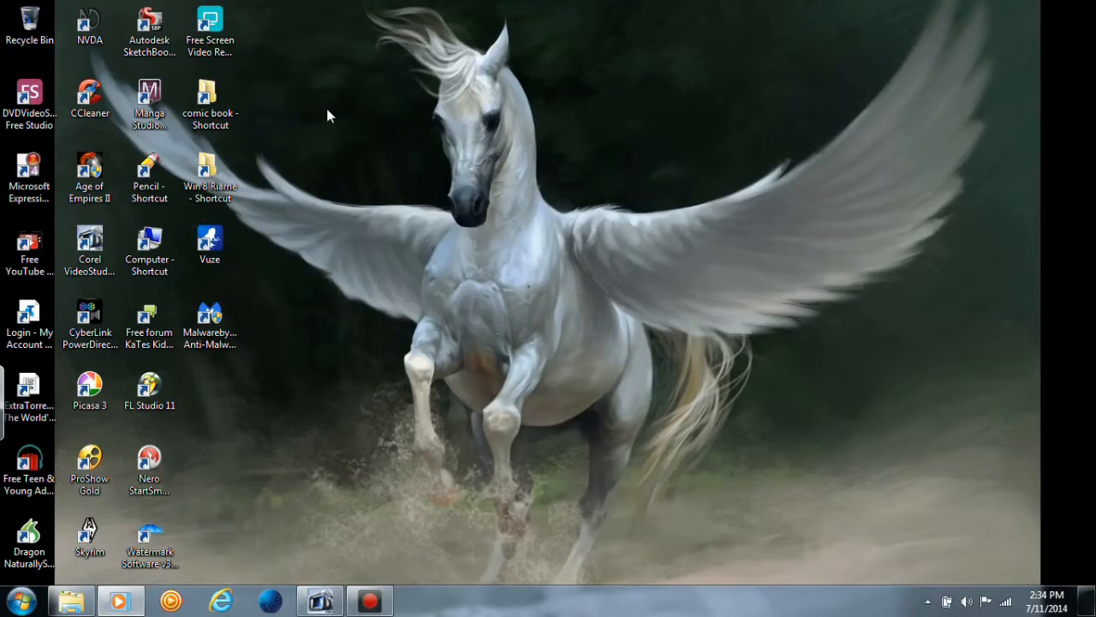
Step: Open Manga Studio and start a new canvas, moving its settings dialog to the middle of the workspace
{"action": "left_click", "coordinate": [154, 116]}
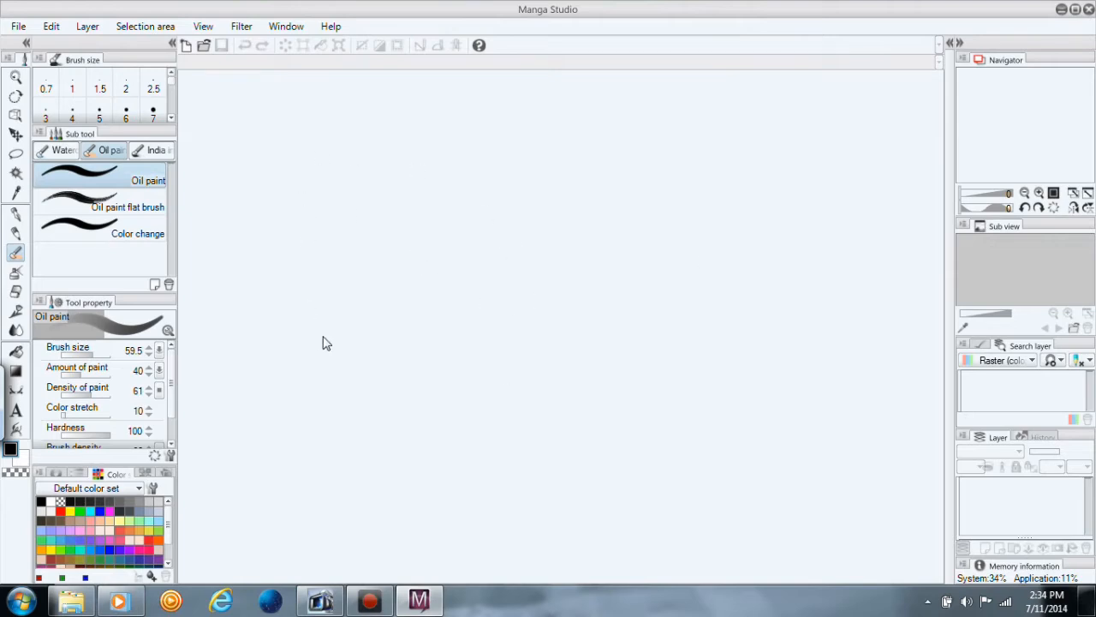
{"action": "left_click", "coordinate": [187, 46]}
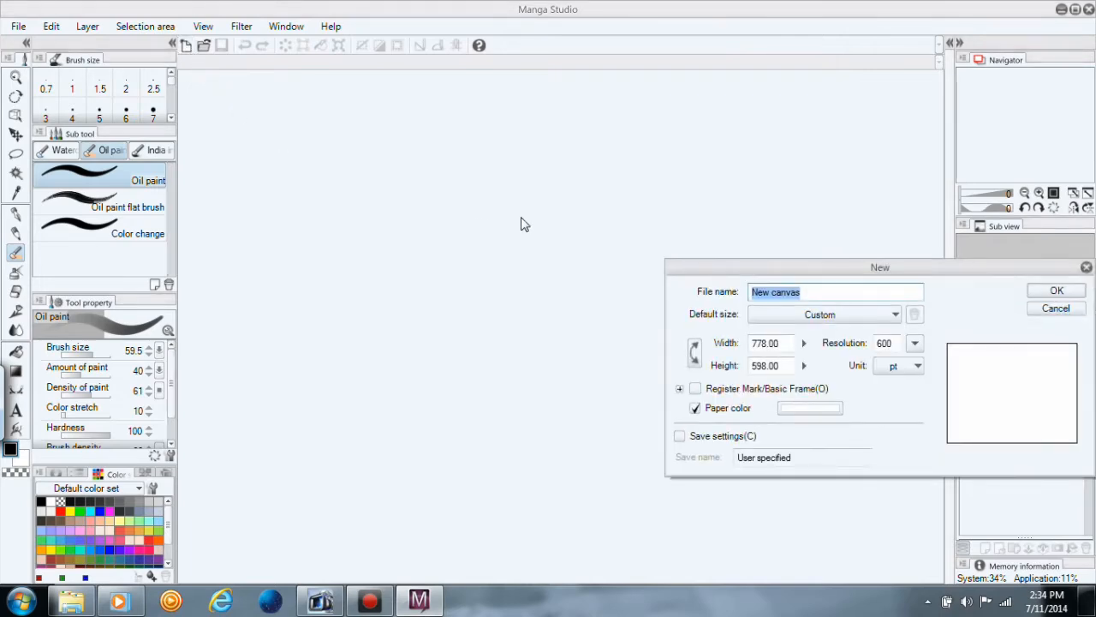
{"action": "left_click_drag", "start_coordinate": [933, 271], "coordinate": [627, 216]}
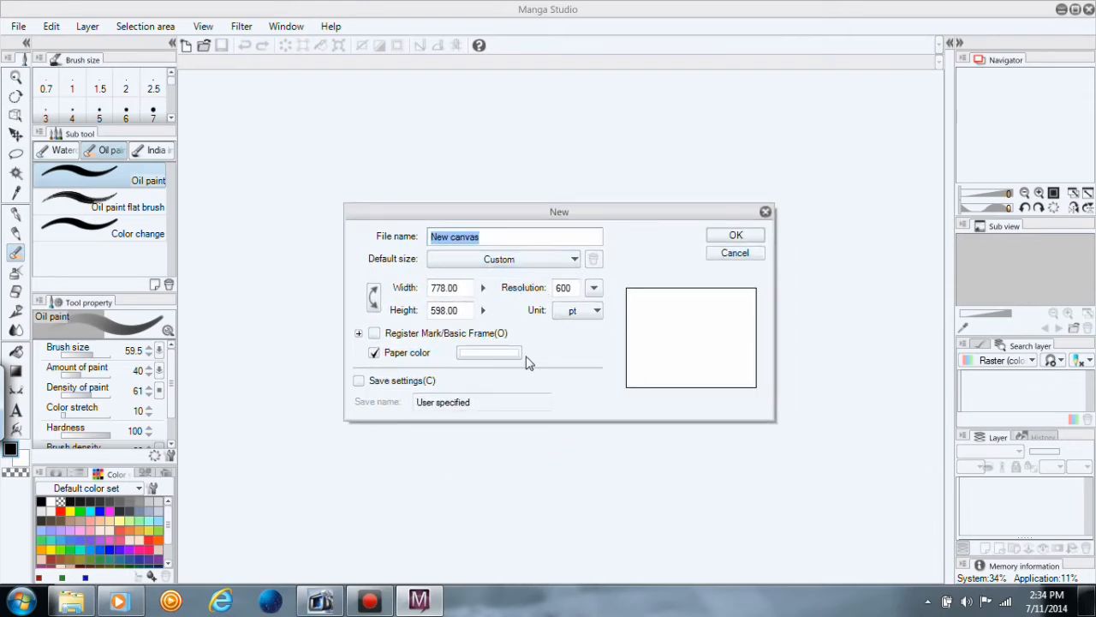
Step: Set the new canvas width to 468.86 pt
{"action": "left_click", "coordinate": [484, 292]}
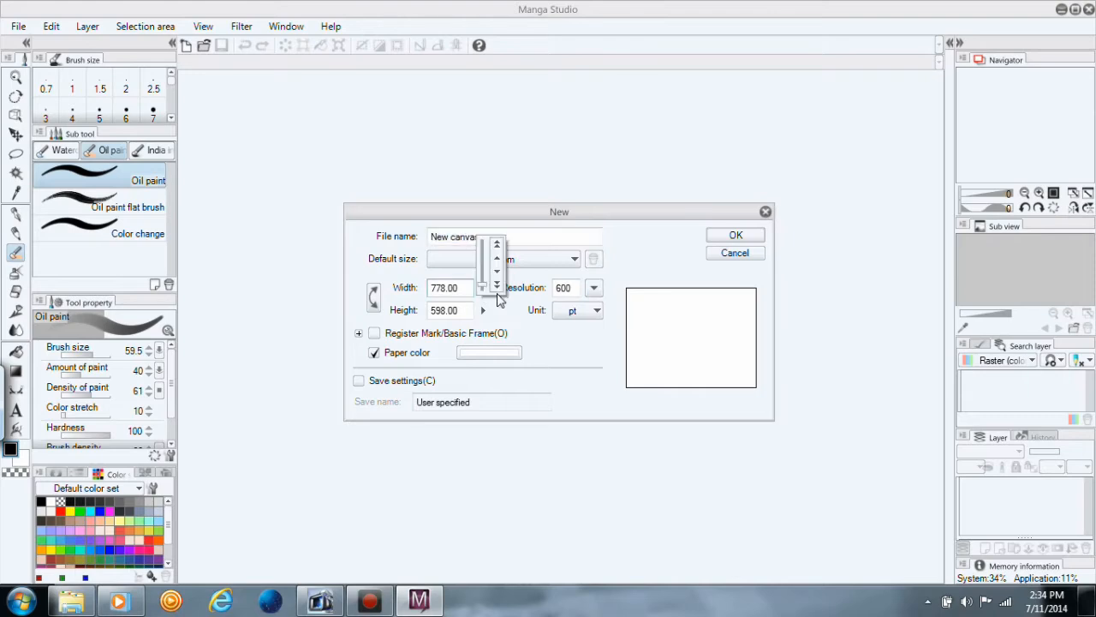
{"action": "left_click", "coordinate": [497, 246]}
{"action": "mouse_move", "coordinate": [484, 285]}
{"action": "left_mouse_down"}
{"action": "mouse_move", "coordinate": [484, 276]}
{"action": "mouse_move", "coordinate": [484, 292]}
{"action": "left_mouse_up"}
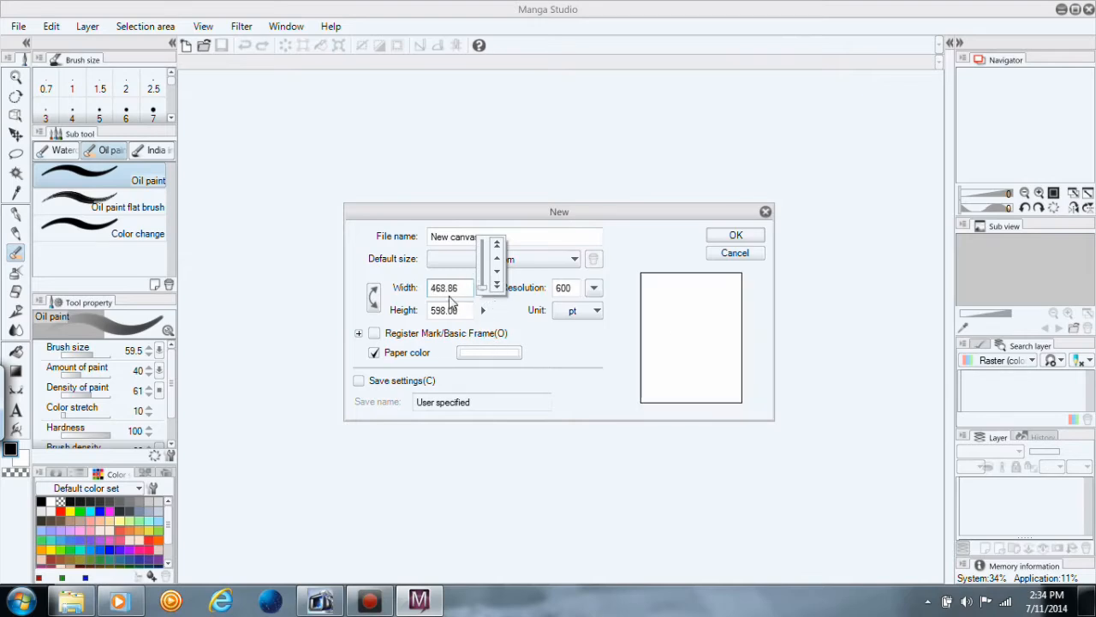
Step: Review the default size presets and measurement units, and create the canvas with the custom size in points
{"action": "left_click", "coordinate": [576, 261]}
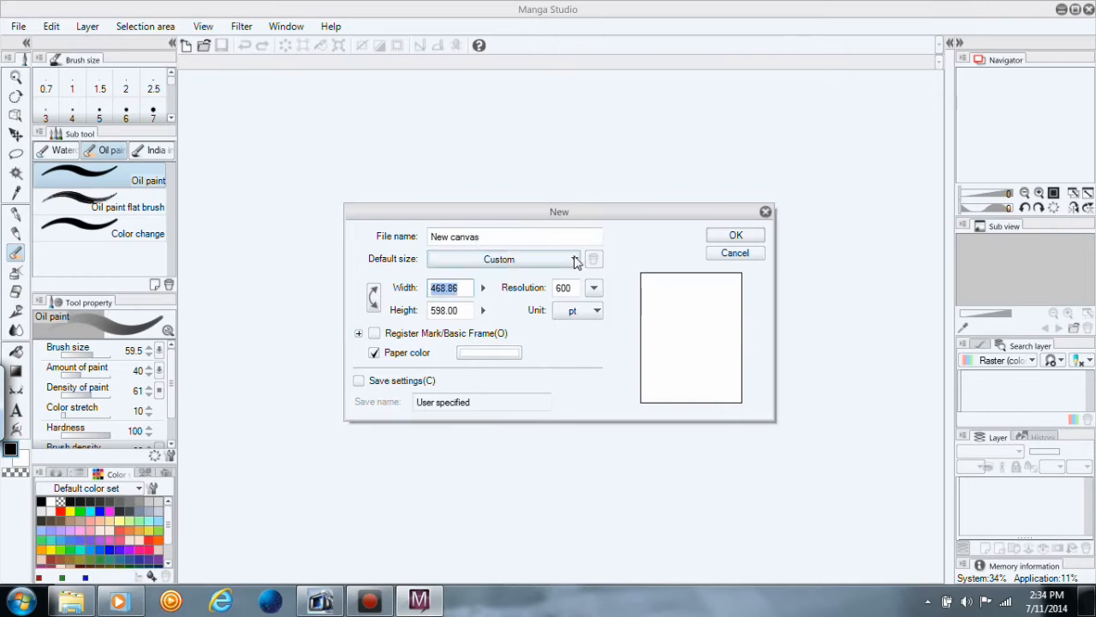
{"action": "left_click", "coordinate": [573, 261]}
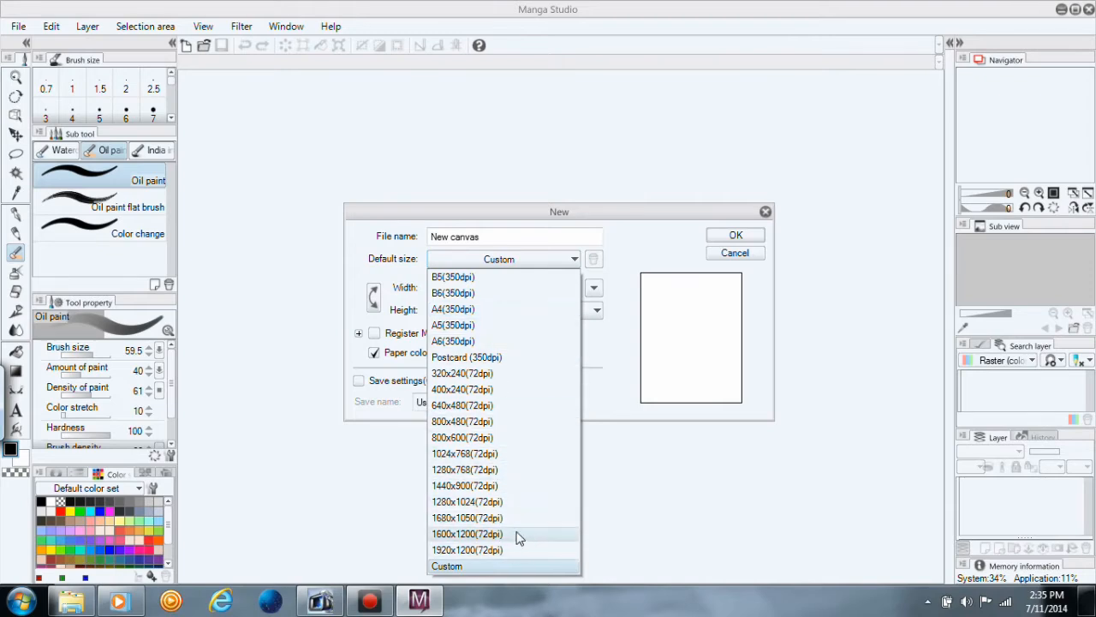
{"action": "left_click", "coordinate": [622, 349]}
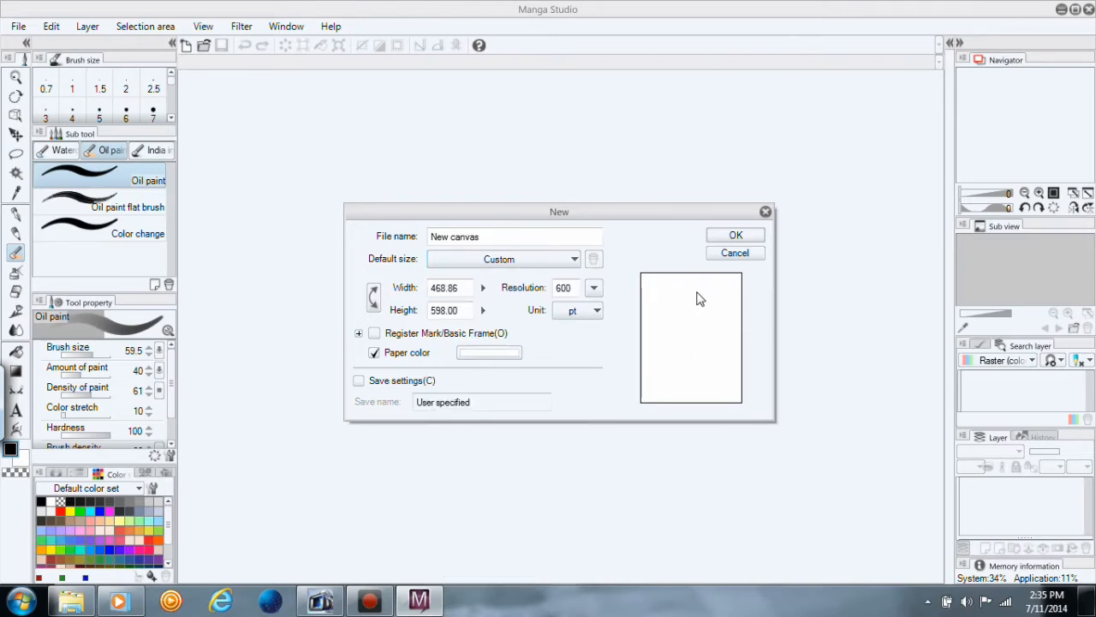
{"action": "left_click", "coordinate": [598, 314]}
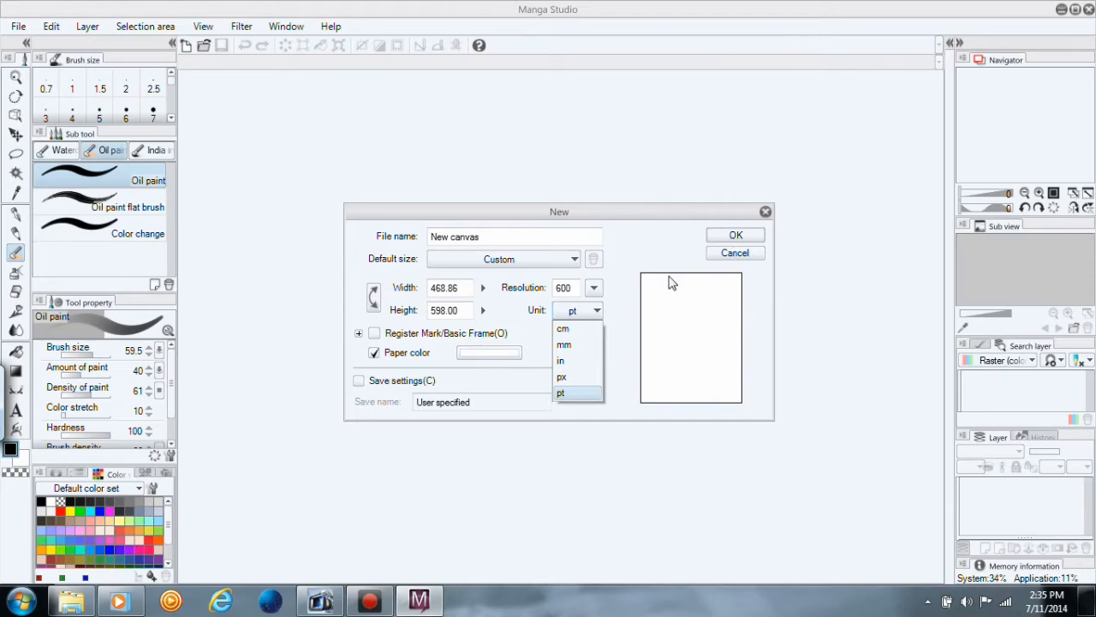
{"action": "left_click", "coordinate": [626, 343]}
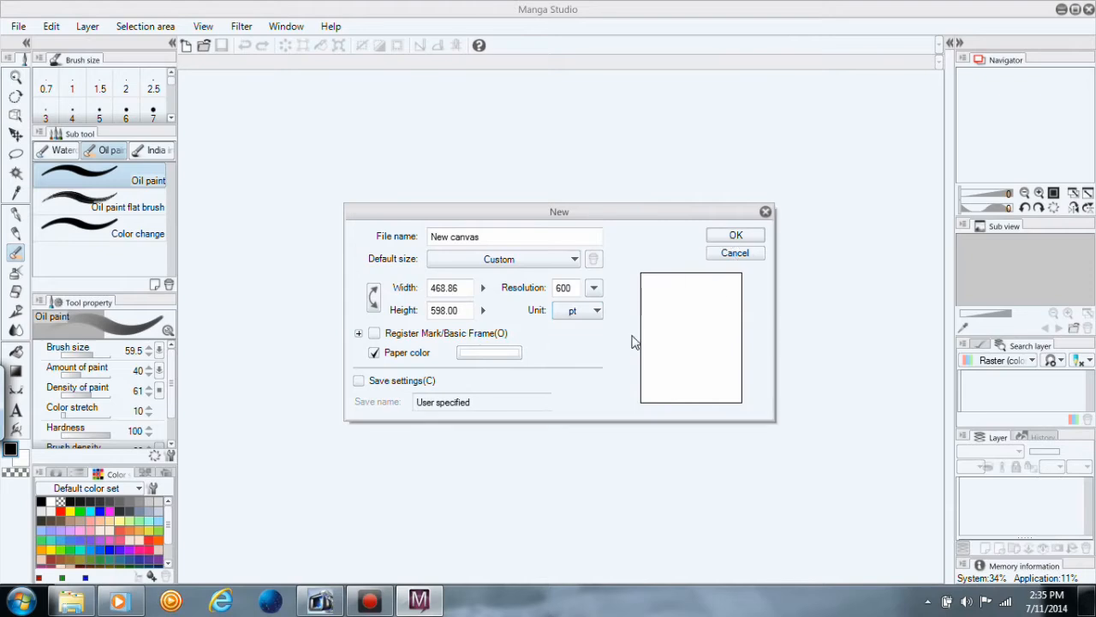
{"action": "left_click", "coordinate": [724, 240]}
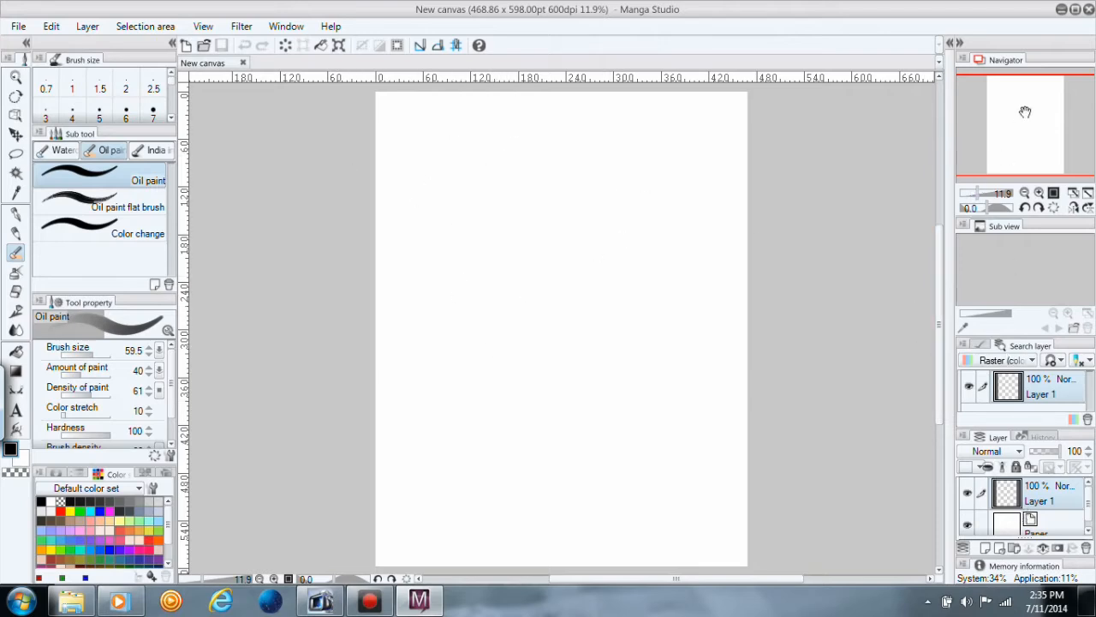
Step: Try out the Navigator's zoom between 6.3% and 50%, and rotate the canvas view slightly and back to 0
{"action": "mouse_move", "coordinate": [1031, 127]}
{"action": "left_mouse_down"}
{"action": "mouse_move", "coordinate": [1023, 131]}
{"action": "mouse_move", "coordinate": [1038, 122]}
{"action": "mouse_move", "coordinate": [1032, 101]}
{"action": "mouse_move", "coordinate": [1022, 163]}
{"action": "mouse_move", "coordinate": [1023, 128]}
{"action": "mouse_move", "coordinate": [1025, 159]}
{"action": "mouse_move", "coordinate": [1031, 131]}
{"action": "left_mouse_up"}
{"action": "left_click_drag", "start_coordinate": [982, 193], "coordinate": [975, 193]}
{"action": "mouse_move", "coordinate": [1028, 137]}
{"action": "left_mouse_down"}
{"action": "mouse_move", "coordinate": [1023, 176]}
{"action": "mouse_move", "coordinate": [1022, 123]}
{"action": "mouse_move", "coordinate": [1016, 140]}
{"action": "left_mouse_up"}
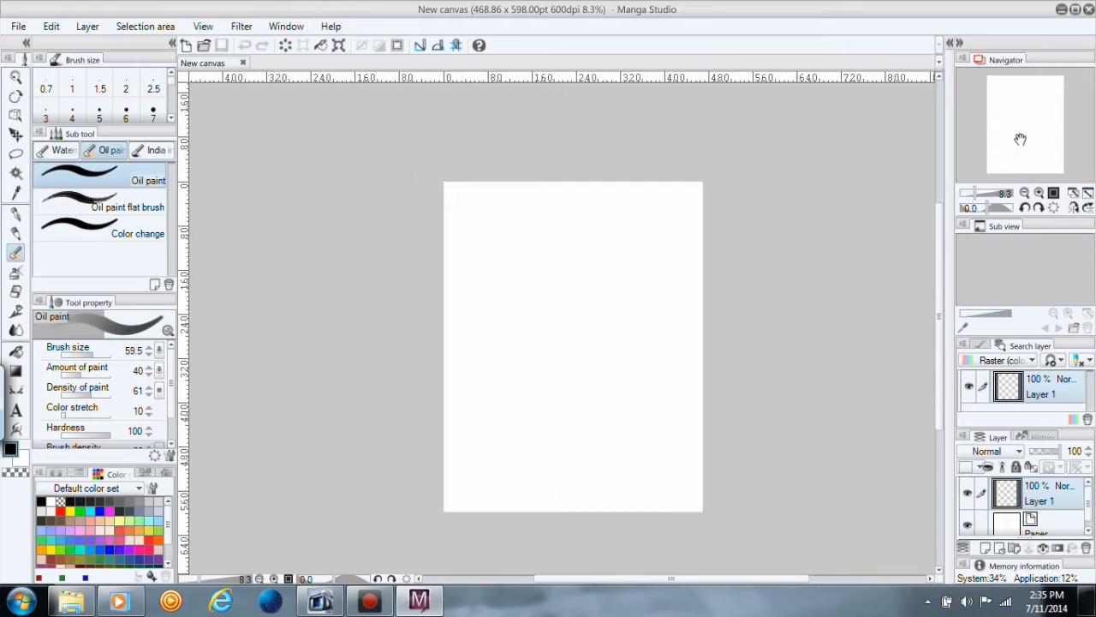
{"action": "left_click_drag", "start_coordinate": [976, 198], "coordinate": [984, 197]}
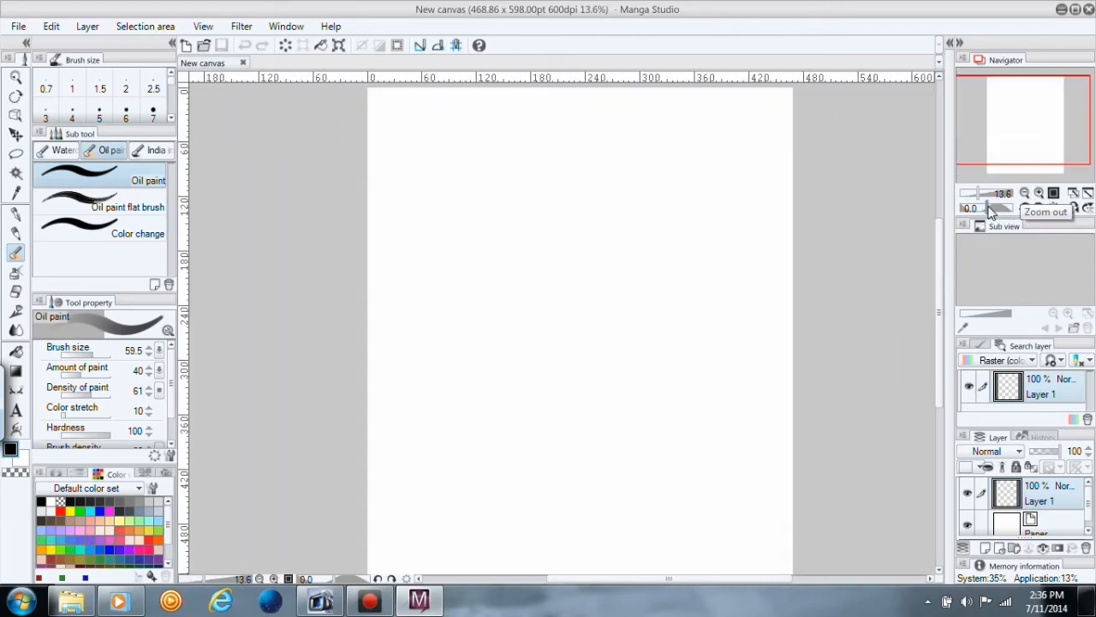
{"action": "left_click", "coordinate": [1036, 195]}
{"action": "left_click", "coordinate": [1036, 194]}
{"action": "left_click", "coordinate": [1036, 195]}
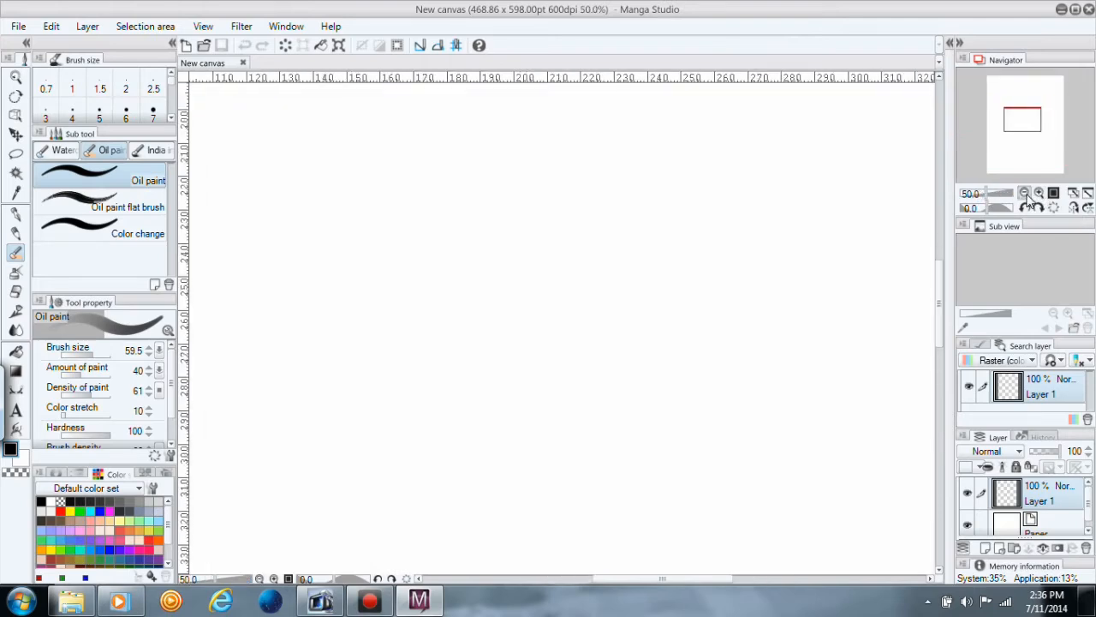
{"action": "left_click", "coordinate": [1025, 194]}
{"action": "left_click", "coordinate": [1025, 195]}
{"action": "left_click", "coordinate": [1024, 195]}
{"action": "left_click", "coordinate": [1039, 194]}
{"action": "left_click", "coordinate": [1039, 194]}
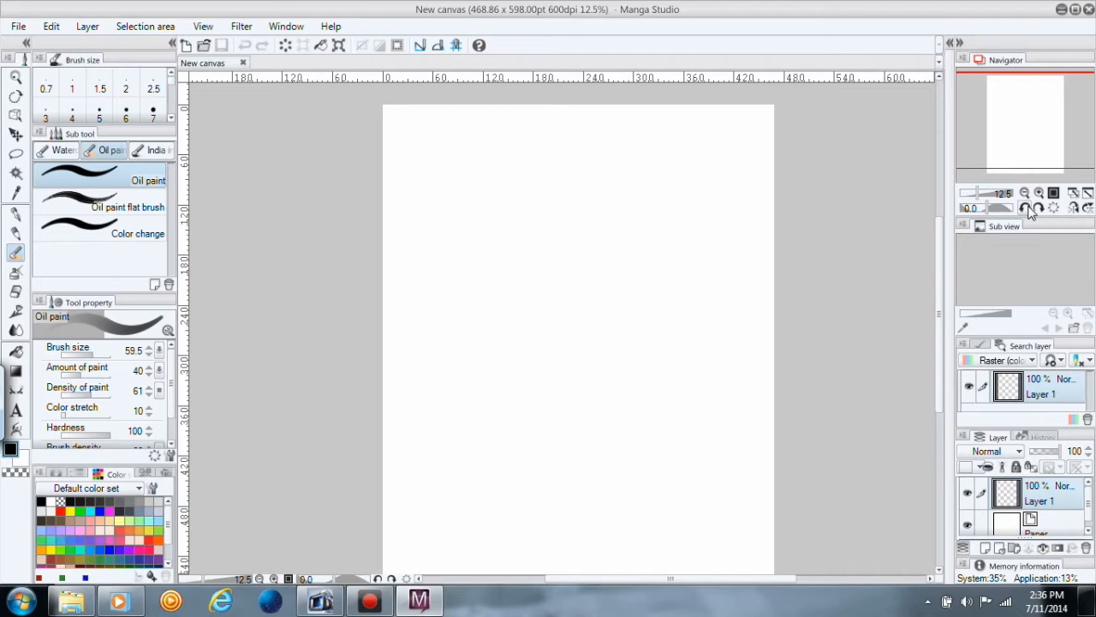
{"action": "left_click", "coordinate": [1025, 195]}
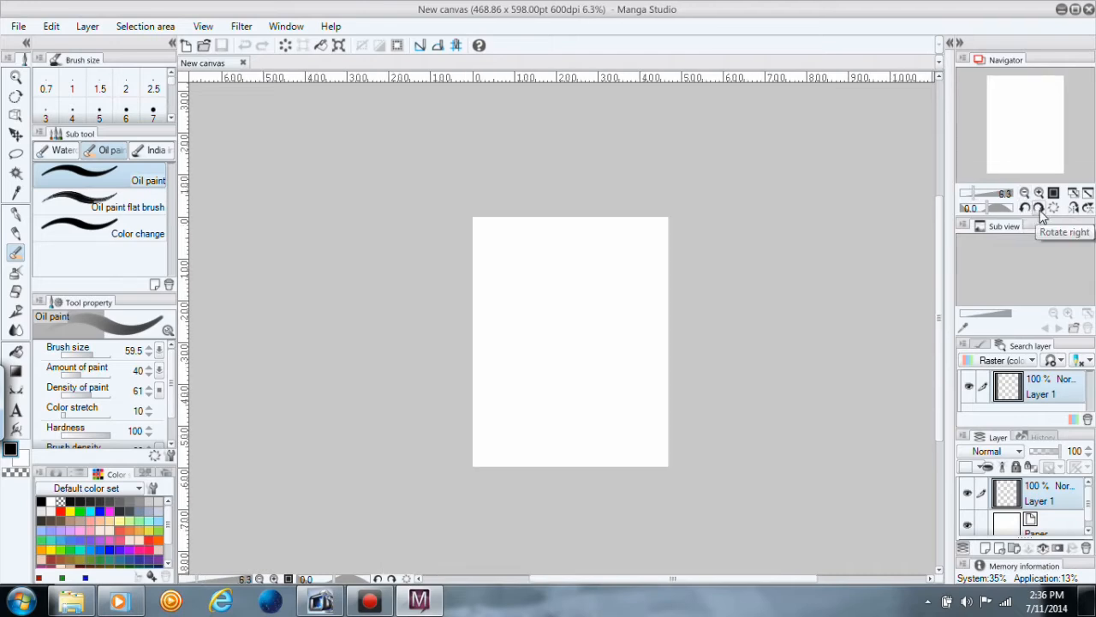
{"action": "left_click_drag", "start_coordinate": [989, 208], "coordinate": [988, 209]}
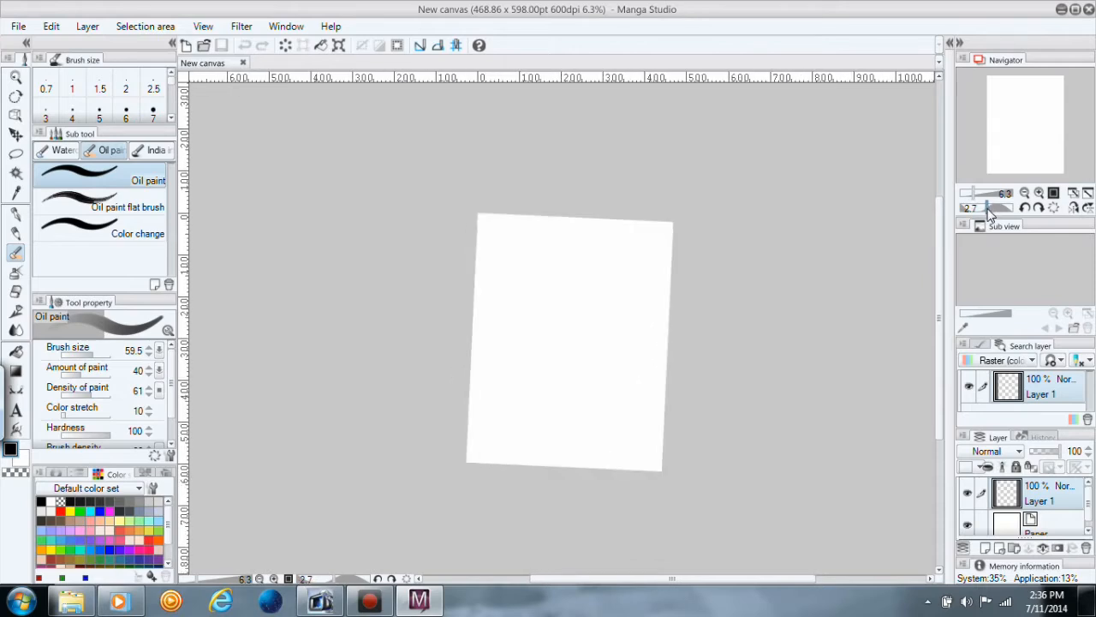
{"action": "left_click", "coordinate": [1025, 209]}
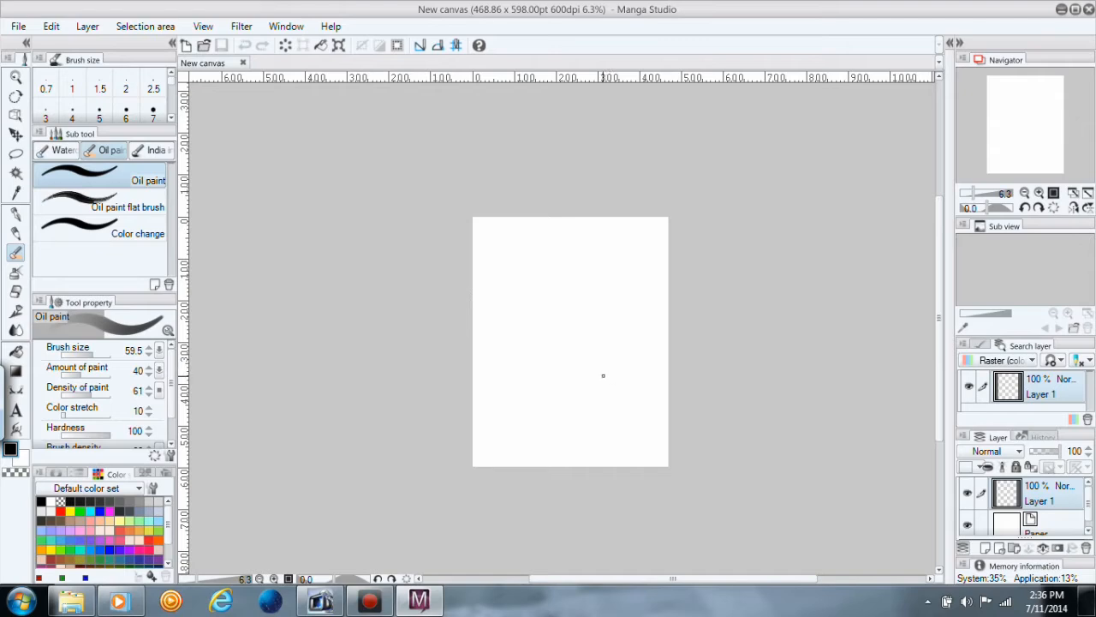
Step: Add a new raster layer above Layer 1, and make Layer 1 the active layer again
{"action": "left_click", "coordinate": [985, 549]}
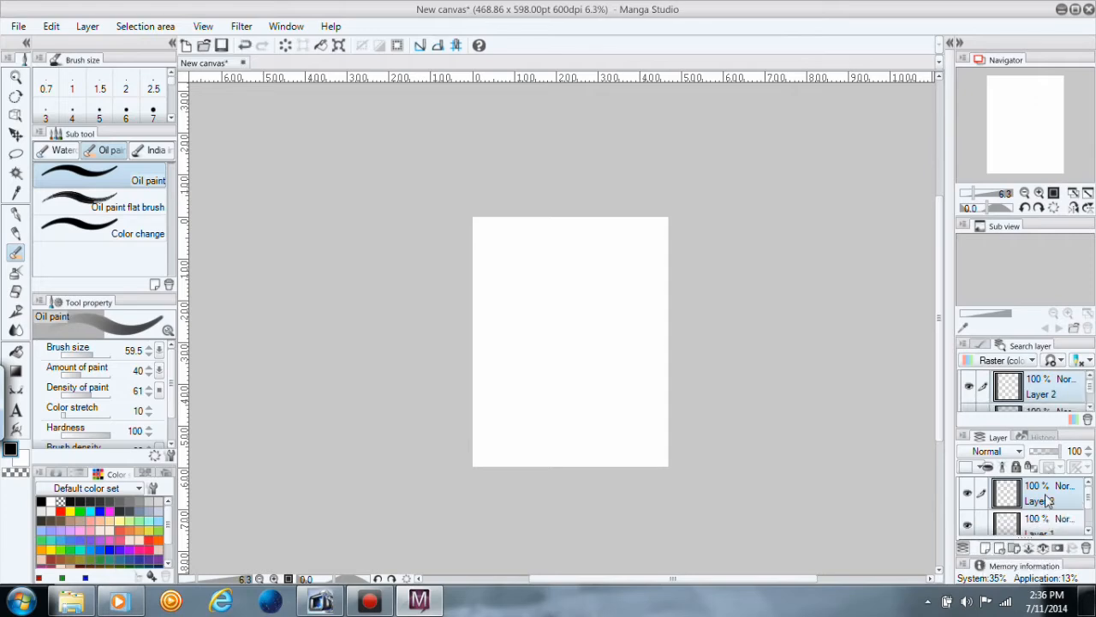
{"action": "left_click_drag", "start_coordinate": [1088, 496], "coordinate": [1090, 498]}
{"action": "left_click_drag", "start_coordinate": [1089, 499], "coordinate": [1089, 508]}
{"action": "left_click", "coordinate": [1035, 504]}
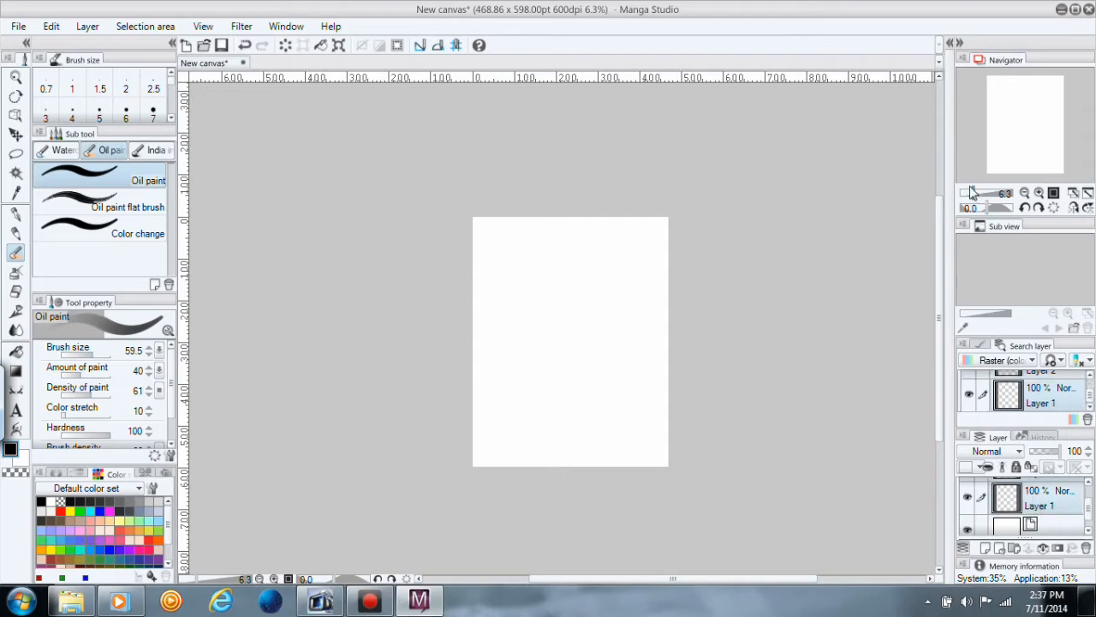
Step: Paint a black smiley with a curved mouth and two slanted eyes on Layer 1, using Oil paint at brush size 250.7
{"action": "left_click_drag", "start_coordinate": [973, 194], "coordinate": [965, 200]}
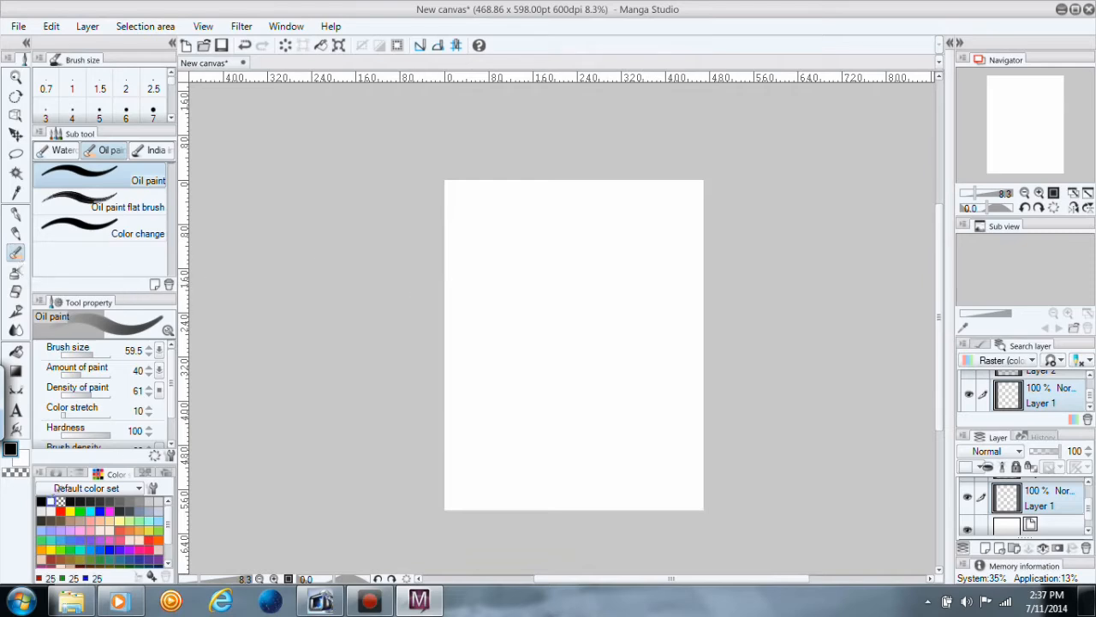
{"action": "left_click", "coordinate": [42, 502]}
{"action": "mouse_move", "coordinate": [94, 353]}
{"action": "left_mouse_down"}
{"action": "mouse_move", "coordinate": [106, 353]}
{"action": "mouse_move", "coordinate": [89, 361]}
{"action": "mouse_move", "coordinate": [107, 354]}
{"action": "left_mouse_up"}
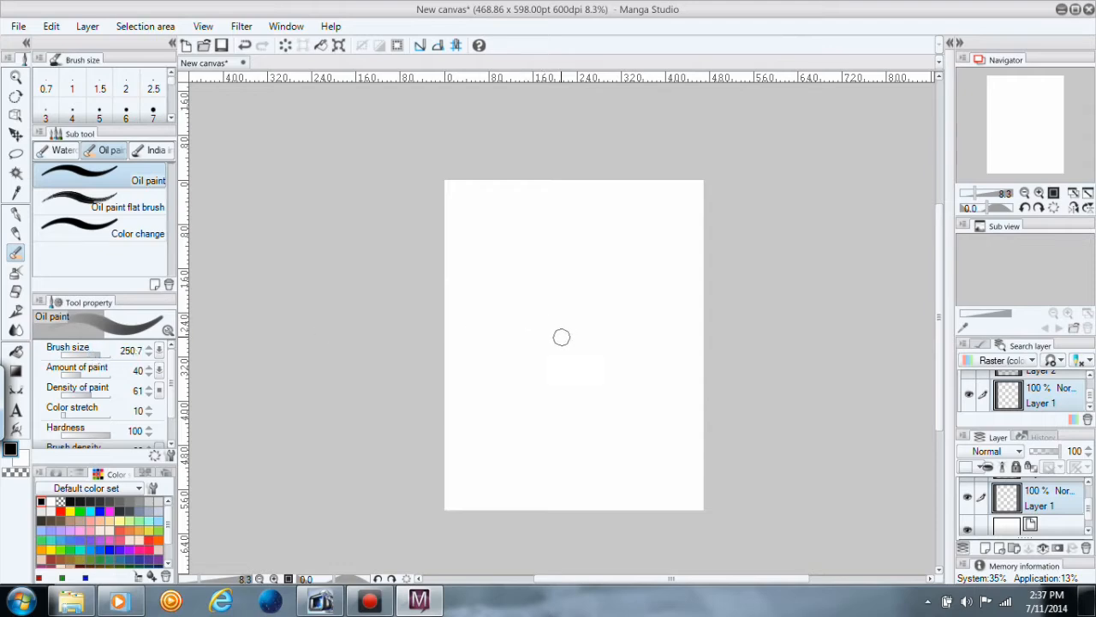
{"action": "mouse_move", "coordinate": [532, 326]}
{"action": "left_mouse_down"}
{"action": "mouse_move", "coordinate": [545, 385]}
{"action": "mouse_move", "coordinate": [590, 345]}
{"action": "left_mouse_up"}
{"action": "left_click_drag", "start_coordinate": [560, 278], "coordinate": [551, 307]}
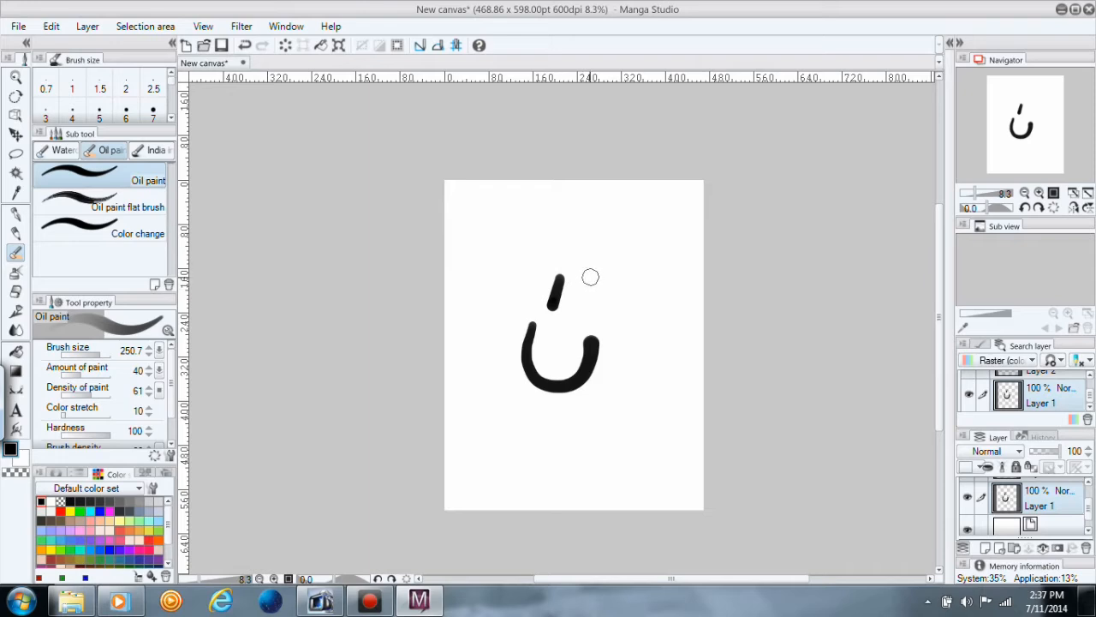
{"action": "left_click_drag", "start_coordinate": [593, 273], "coordinate": [577, 312]}
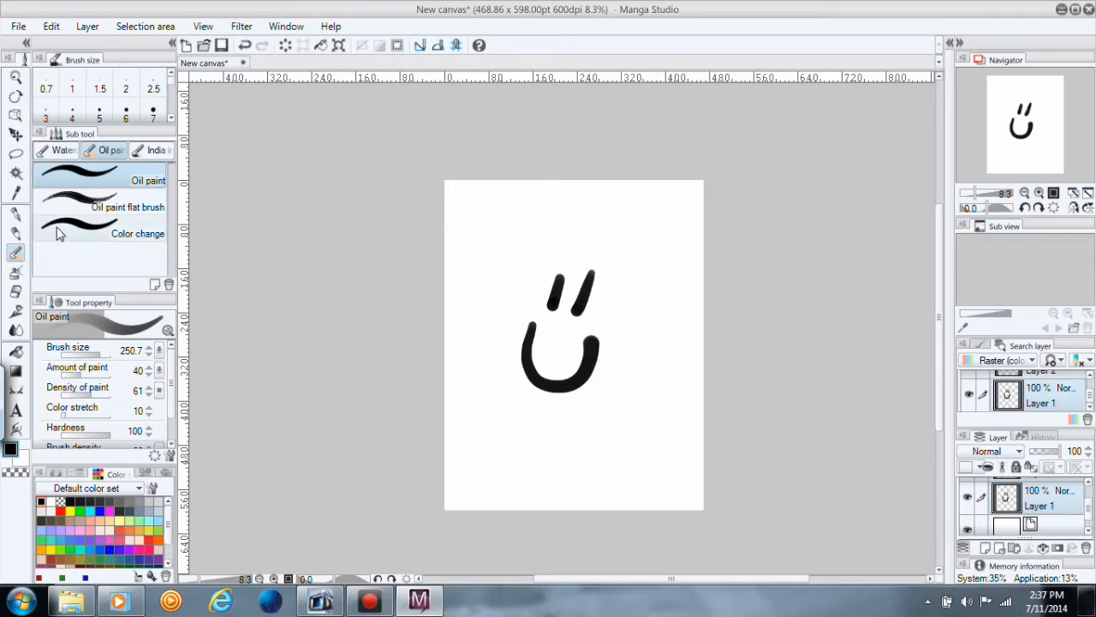
Step: Paint a red scribble over the smiley's mouth on Layer 2
{"action": "scroll", "coordinate": [1089, 505], "scroll_direction": "up", "scroll_amount": 2}
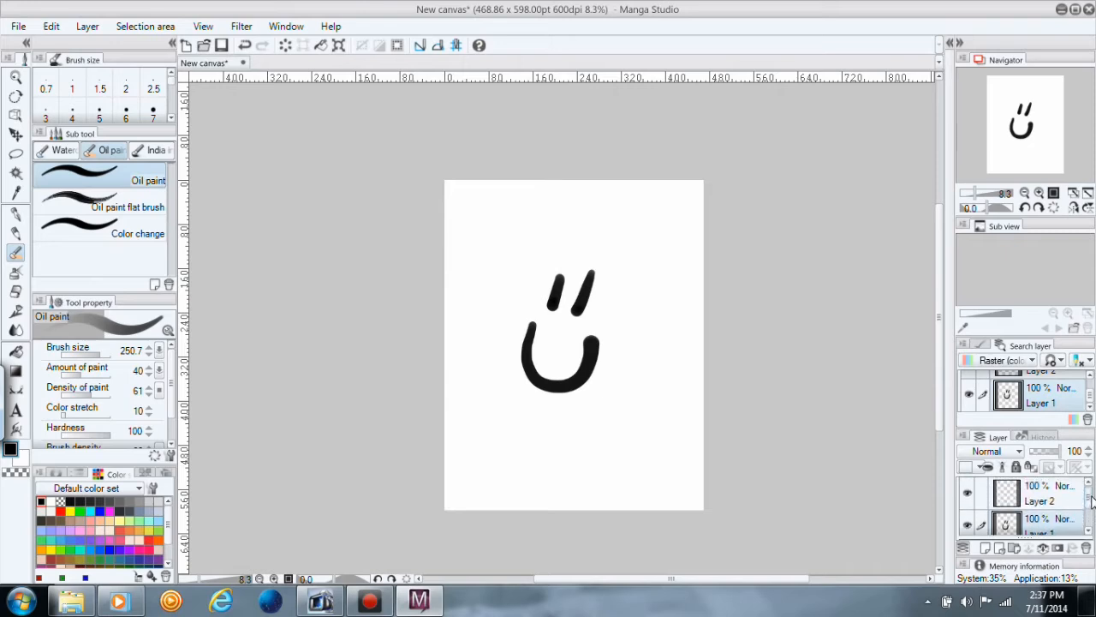
{"action": "left_click", "coordinate": [1034, 500]}
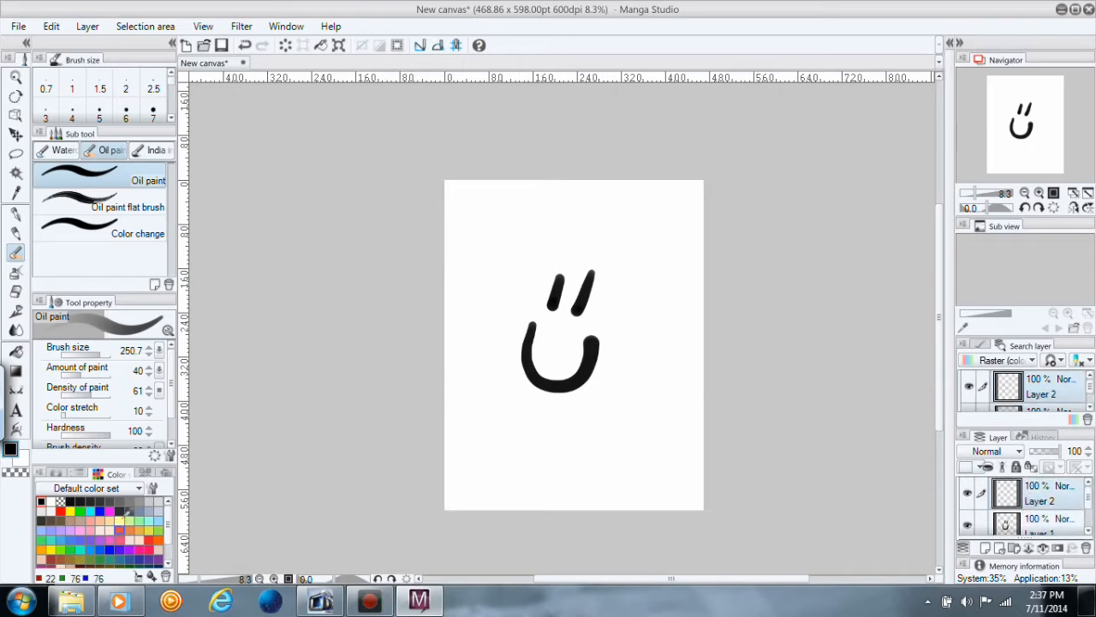
{"action": "left_click", "coordinate": [60, 512]}
{"action": "mouse_move", "coordinate": [575, 344]}
{"action": "left_mouse_down"}
{"action": "mouse_move", "coordinate": [490, 343]}
{"action": "mouse_move", "coordinate": [538, 342]}
{"action": "mouse_move", "coordinate": [523, 392]}
{"action": "mouse_move", "coordinate": [553, 424]}
{"action": "mouse_move", "coordinate": [605, 395]}
{"action": "mouse_move", "coordinate": [596, 359]}
{"action": "left_mouse_up"}
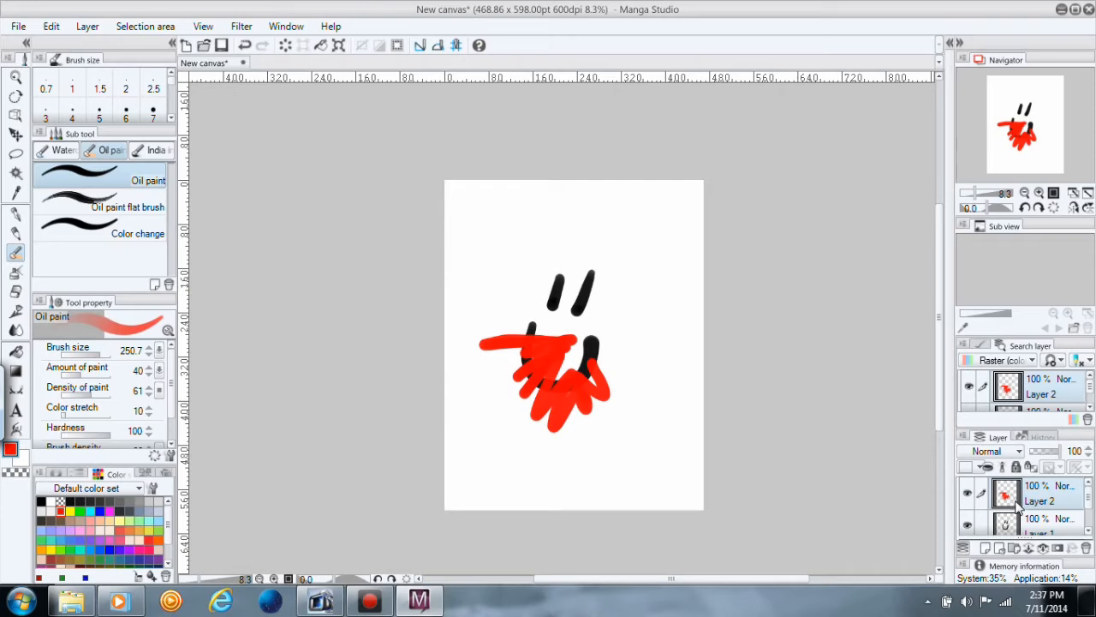
Step: Move Layer 2 with the red scribble below Layer 1, and delete Layer 2
{"action": "mouse_move", "coordinate": [1012, 507]}
{"action": "left_mouse_down"}
{"action": "mouse_move", "coordinate": [1019, 522]}
{"action": "mouse_move", "coordinate": [1026, 510]}
{"action": "left_mouse_up"}
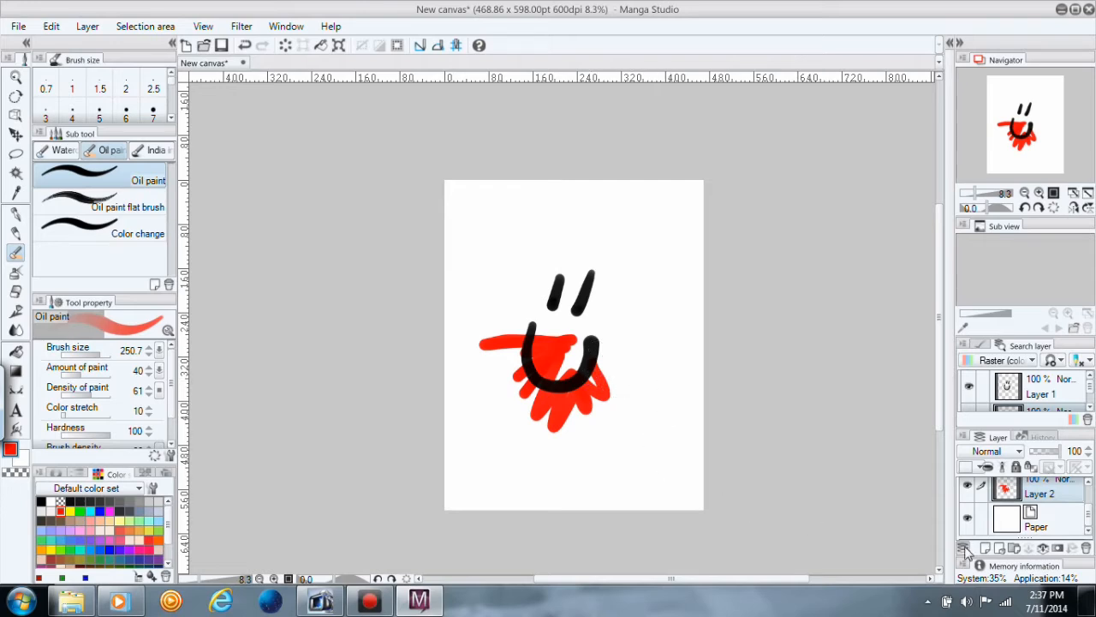
{"action": "left_click", "coordinate": [1086, 549]}
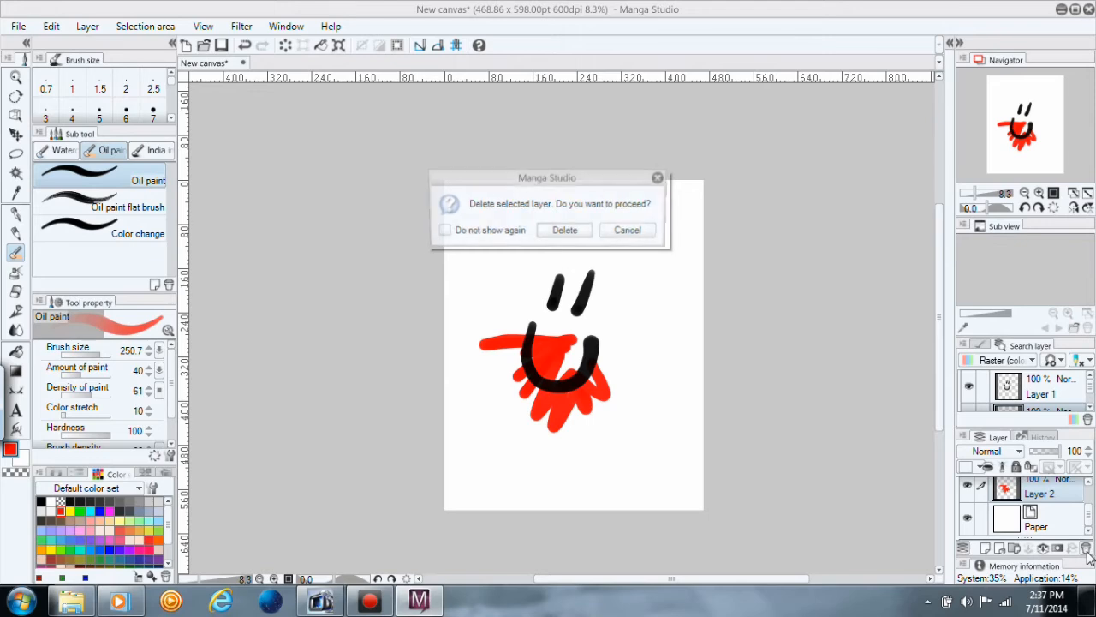
{"action": "left_click", "coordinate": [565, 231]}
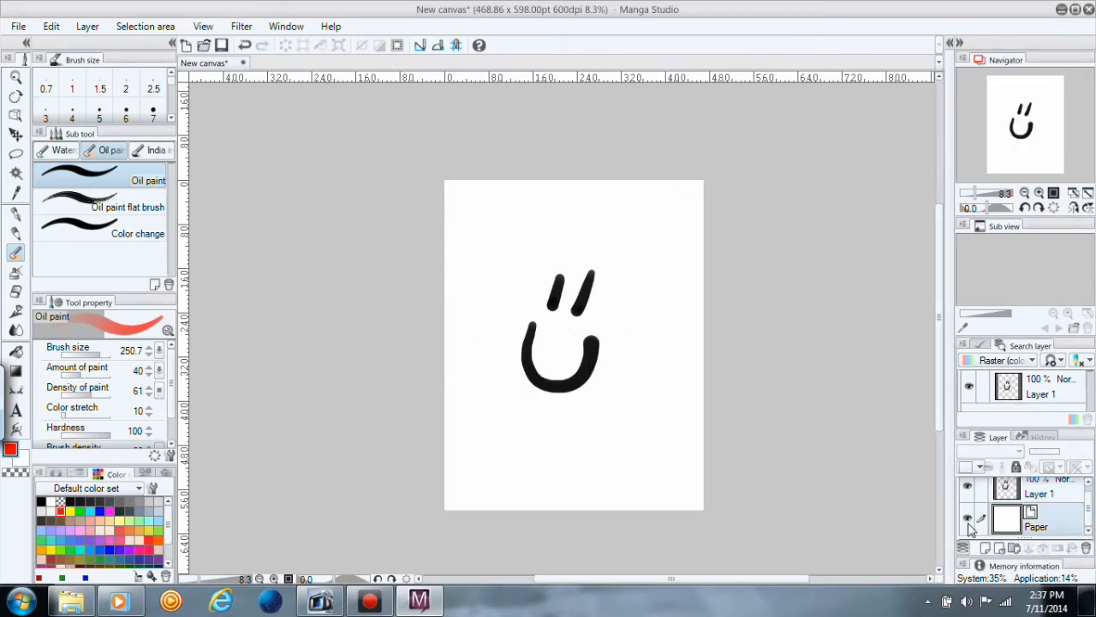
Step: Lower the opacity of Layer 1 to 89%
{"action": "left_click_drag", "start_coordinate": [1088, 511], "coordinate": [1089, 502]}
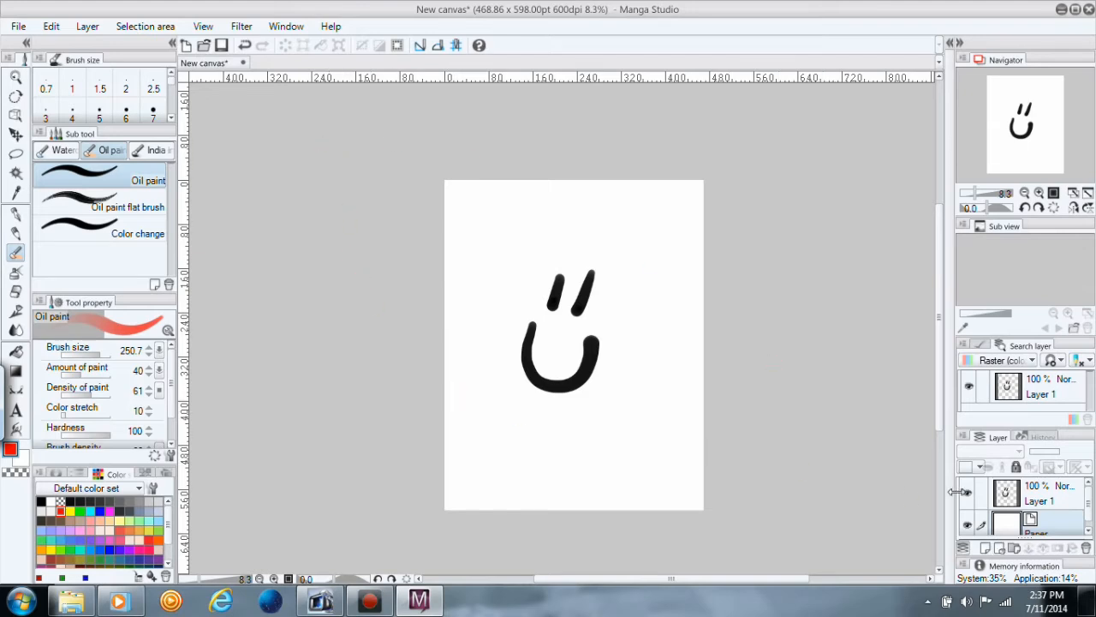
{"action": "left_click", "coordinate": [1035, 502]}
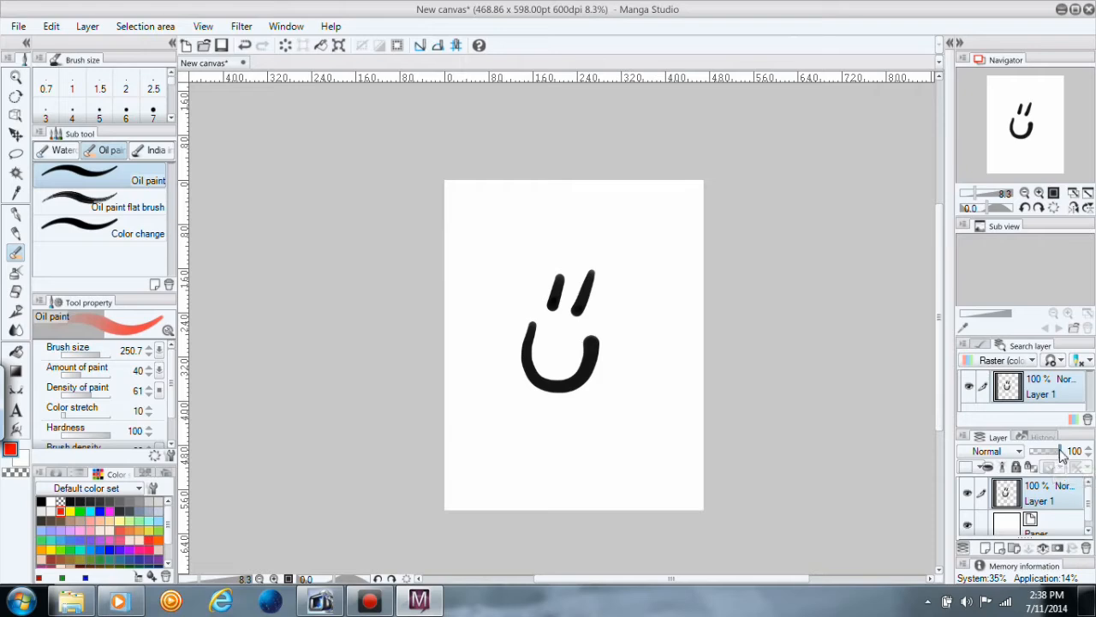
{"action": "mouse_move", "coordinate": [1060, 456]}
{"action": "left_mouse_down"}
{"action": "mouse_move", "coordinate": [1033, 455]}
{"action": "mouse_move", "coordinate": [1059, 456]}
{"action": "left_mouse_up"}
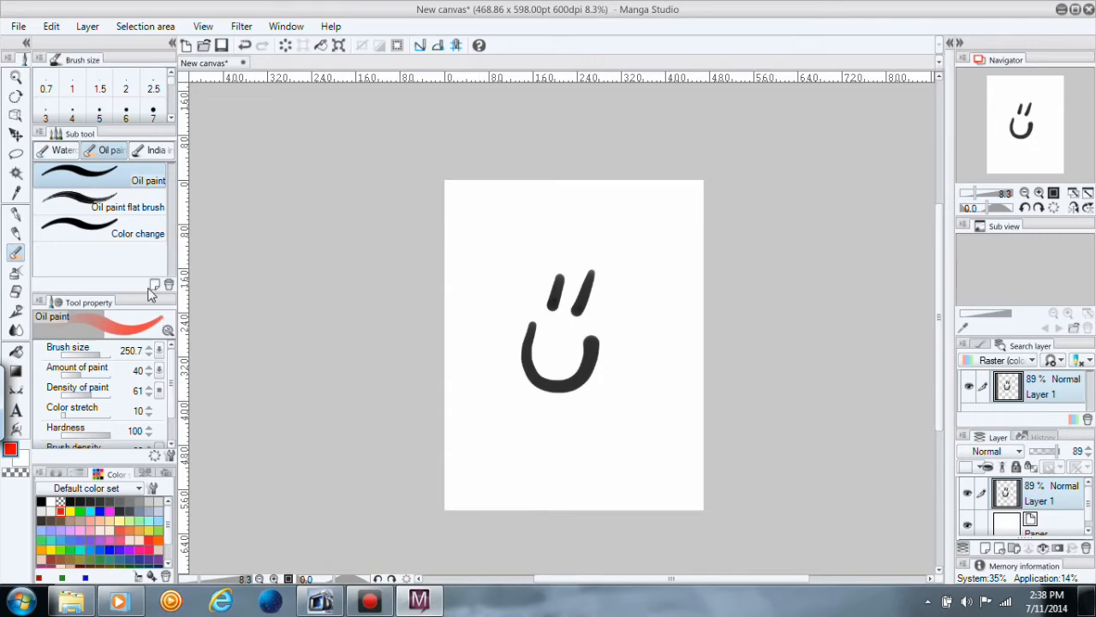
Step: Sketch a small red oval face with eyes and mouth using the Mechanical pencil on Layer 1 at 100% opacity
{"action": "key", "text": "p"}
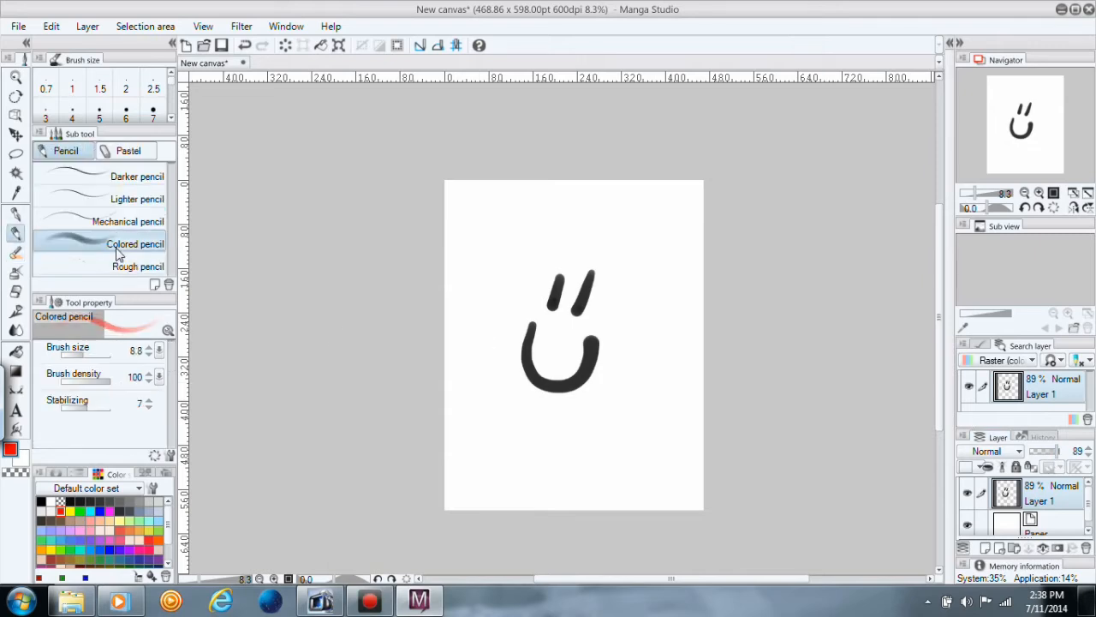
{"action": "left_click", "coordinate": [117, 222]}
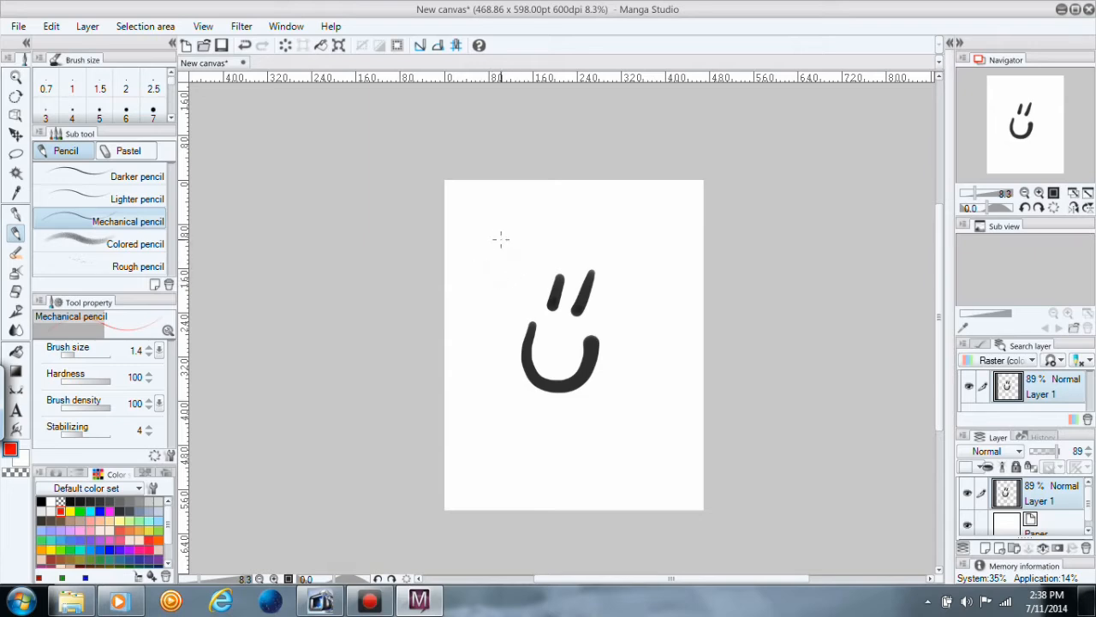
{"action": "left_click_drag", "start_coordinate": [1056, 450], "coordinate": [1068, 451]}
{"action": "left_click_drag", "start_coordinate": [981, 197], "coordinate": [992, 193]}
{"action": "left_click_drag", "start_coordinate": [1021, 135], "coordinate": [1011, 125]}
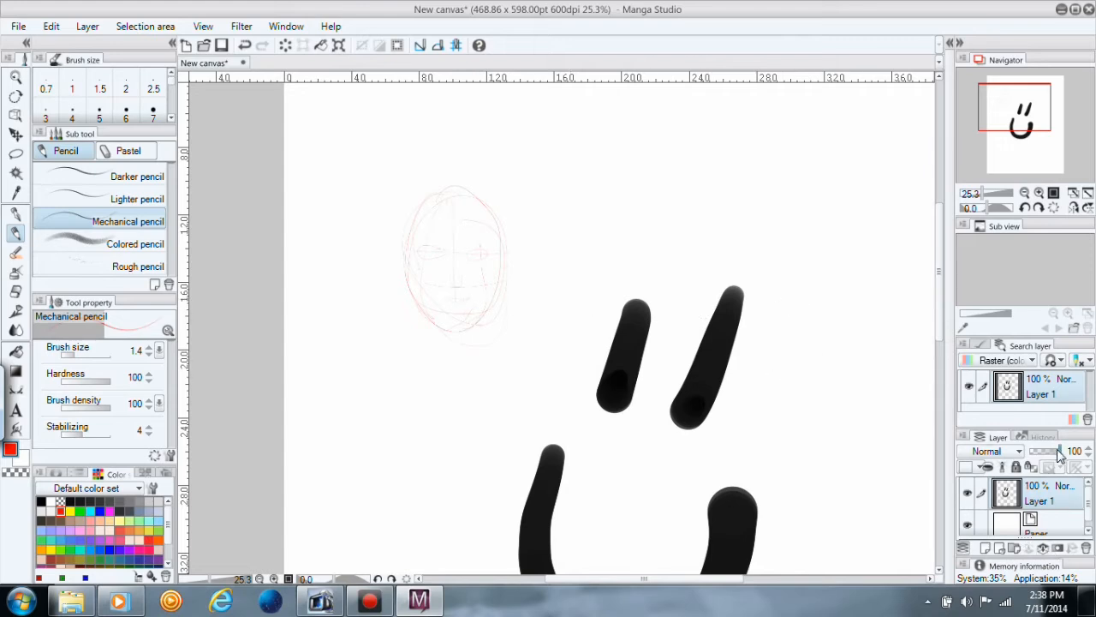
Step: Add a new raster layer above Layer 1, and lower the opacity of Layer 1 to 32%
{"action": "left_click", "coordinate": [985, 548]}
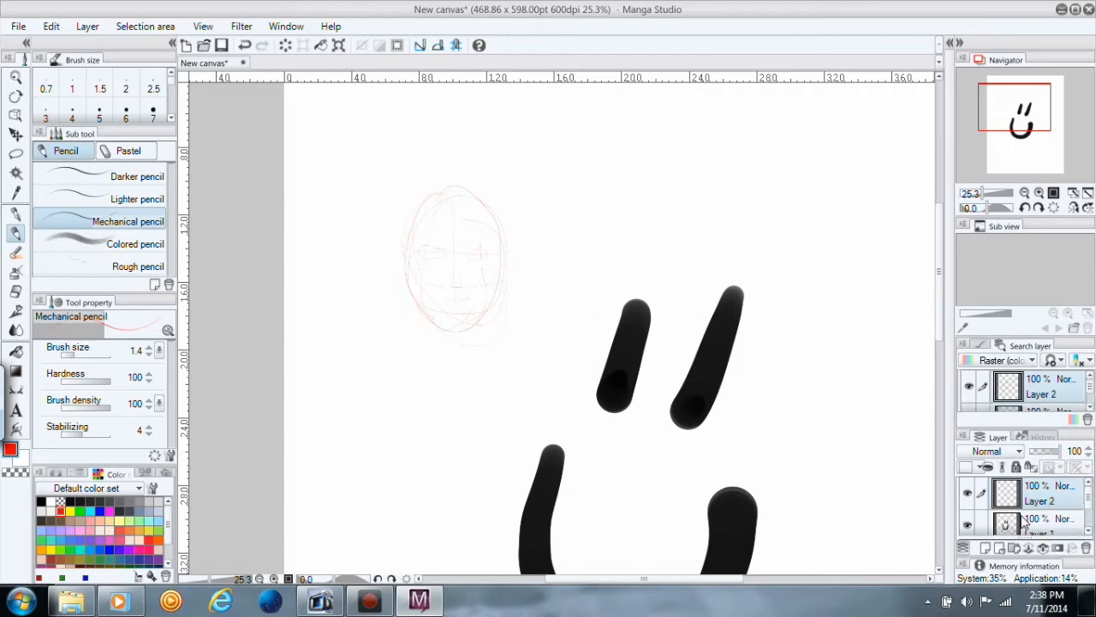
{"action": "left_click", "coordinate": [1025, 524]}
{"action": "left_click_drag", "start_coordinate": [1062, 452], "coordinate": [1045, 463]}
Step: Trace the faded face's oval outline in black on Layer 2 with the Textured pen at brush size 9.2
{"action": "left_click", "coordinate": [1033, 497]}
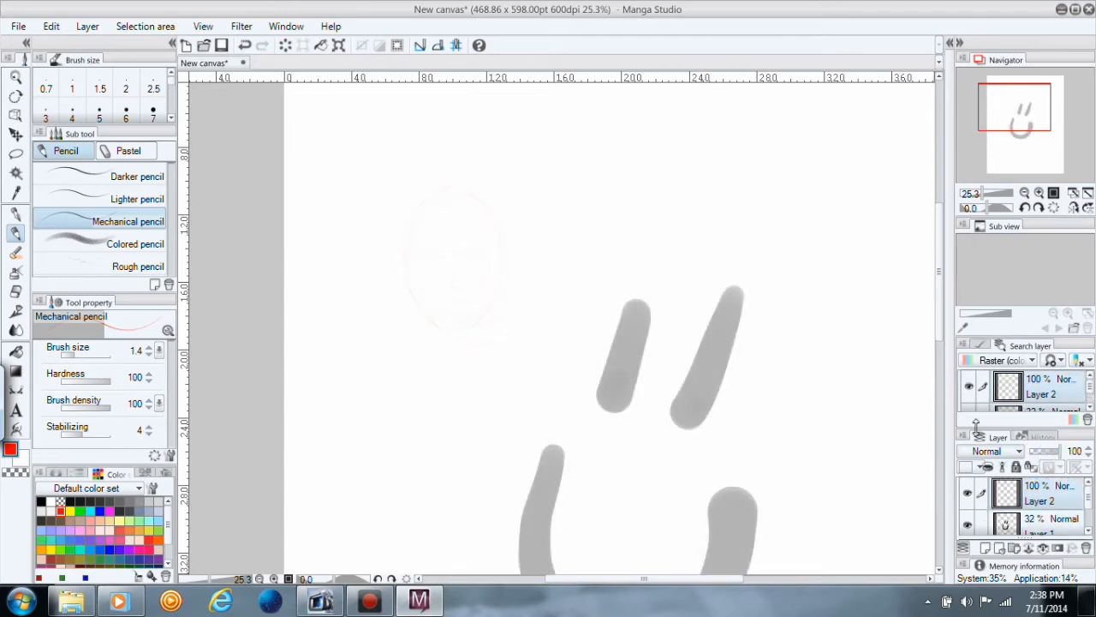
{"action": "left_click", "coordinate": [15, 212]}
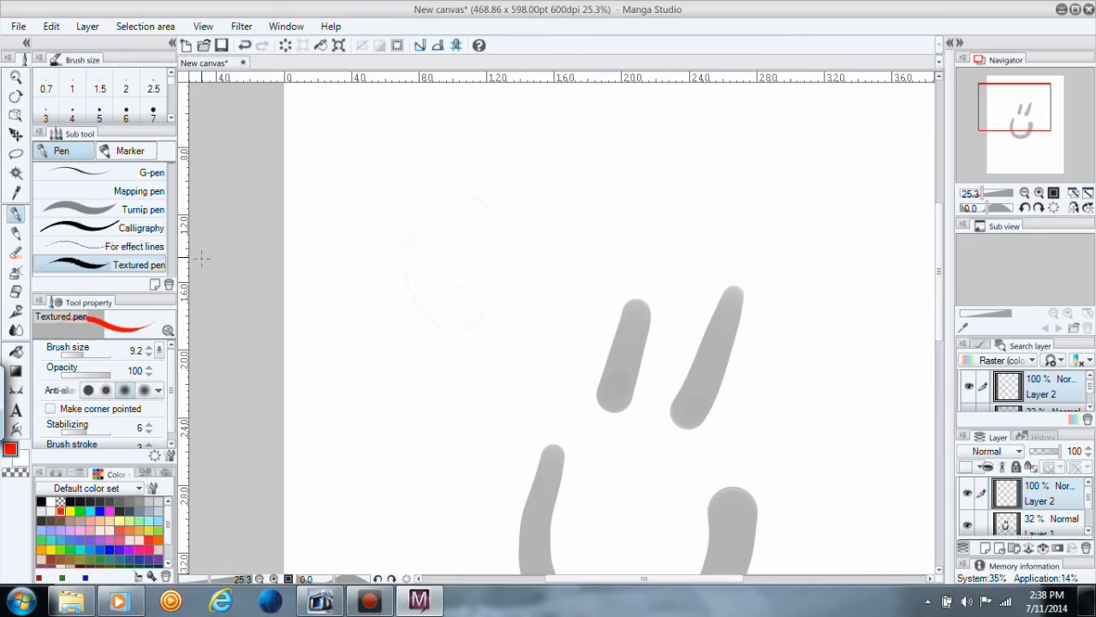
{"action": "left_click", "coordinate": [135, 247]}
{"action": "left_click", "coordinate": [136, 264]}
{"action": "left_click", "coordinate": [244, 45]}
{"action": "left_click", "coordinate": [40, 501]}
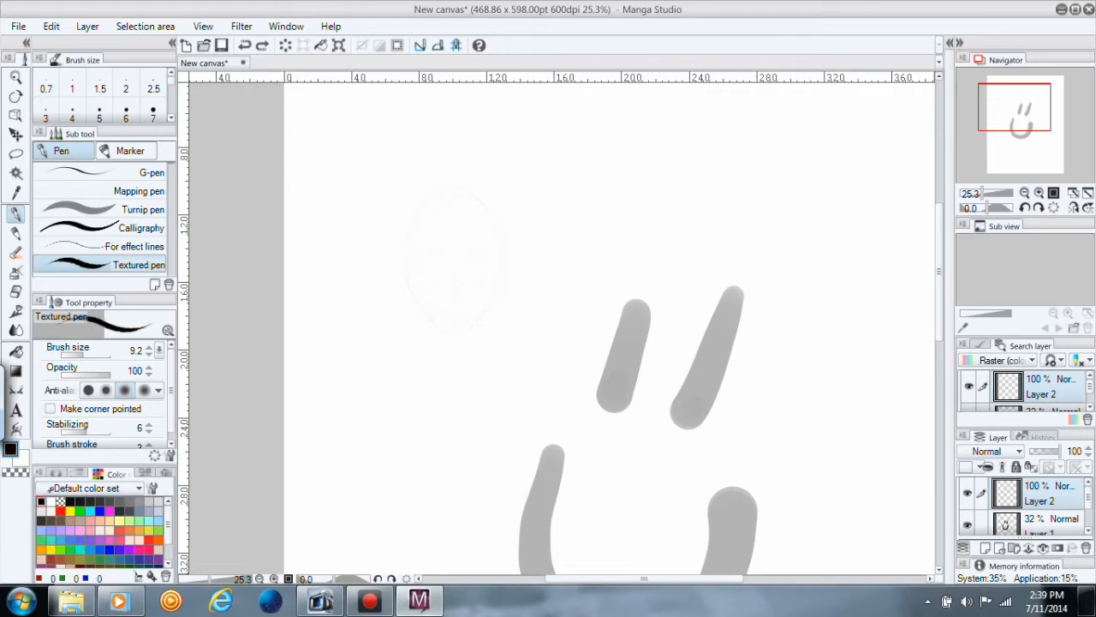
{"action": "mouse_move", "coordinate": [414, 216]}
{"action": "left_mouse_down"}
{"action": "mouse_move", "coordinate": [407, 291]}
{"action": "mouse_move", "coordinate": [442, 327]}
{"action": "mouse_move", "coordinate": [472, 326]}
{"action": "mouse_move", "coordinate": [501, 289]}
{"action": "mouse_move", "coordinate": [495, 300]}
{"action": "mouse_move", "coordinate": [503, 240]}
{"action": "left_mouse_up"}
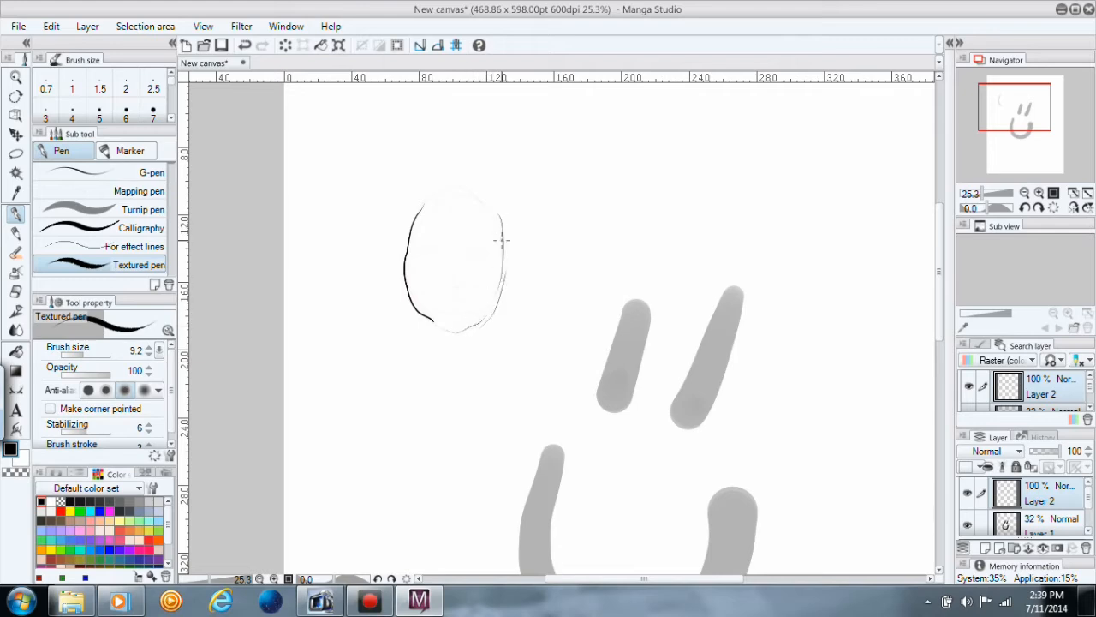
{"action": "mouse_move", "coordinate": [469, 195]}
{"action": "left_mouse_down"}
{"action": "mouse_move", "coordinate": [407, 283]}
{"action": "mouse_move", "coordinate": [509, 280]}
{"action": "left_mouse_up"}
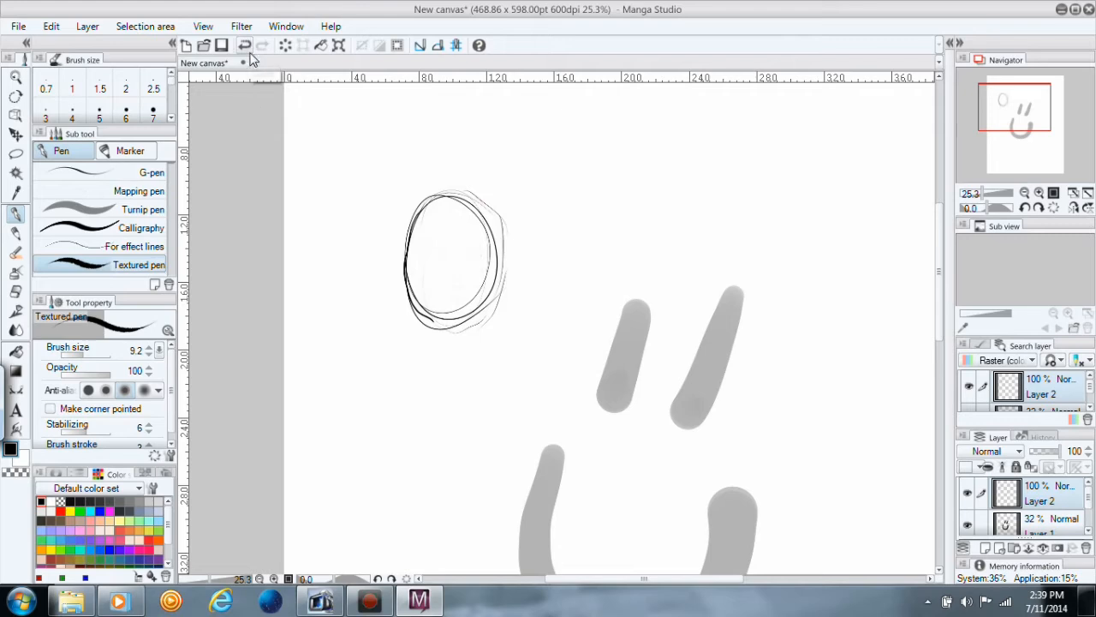
Step: Delete Layer 2 and Layer 1 with their drawings, and add a fresh raster layer above the paper
{"action": "left_click", "coordinate": [1086, 548]}
{"action": "left_click", "coordinate": [563, 244]}
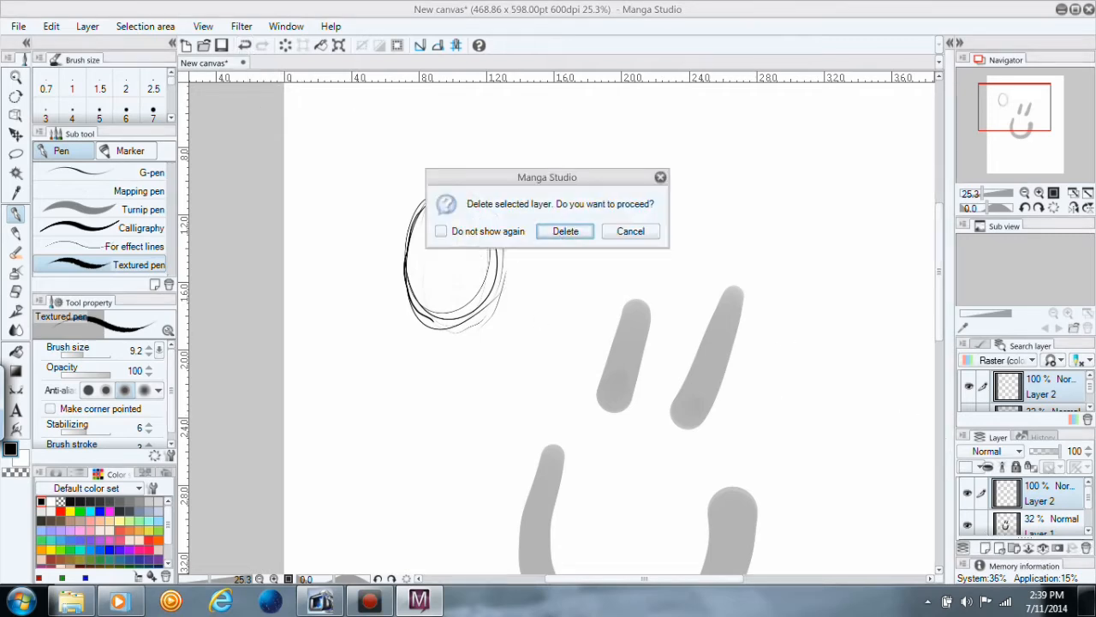
{"action": "left_click", "coordinate": [1086, 548]}
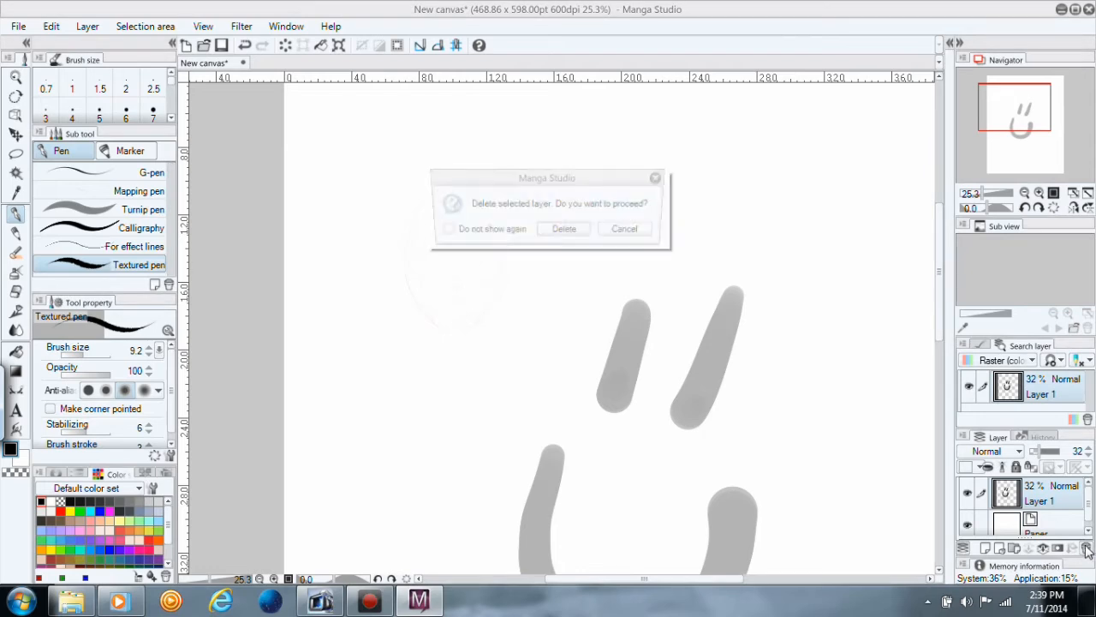
{"action": "left_click", "coordinate": [564, 233]}
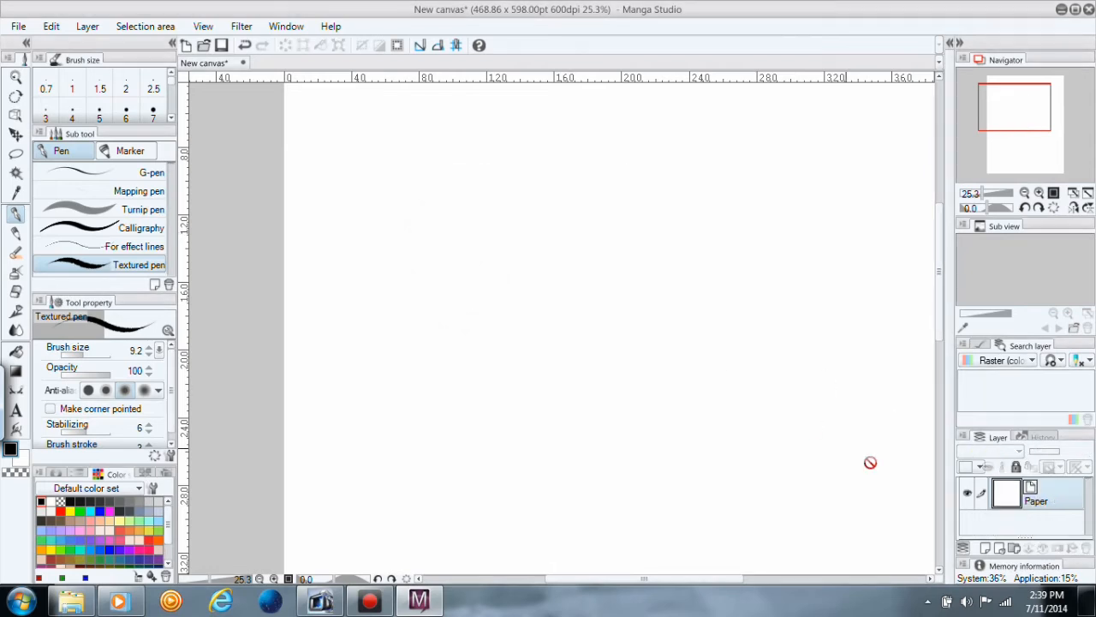
{"action": "left_click", "coordinate": [986, 547]}
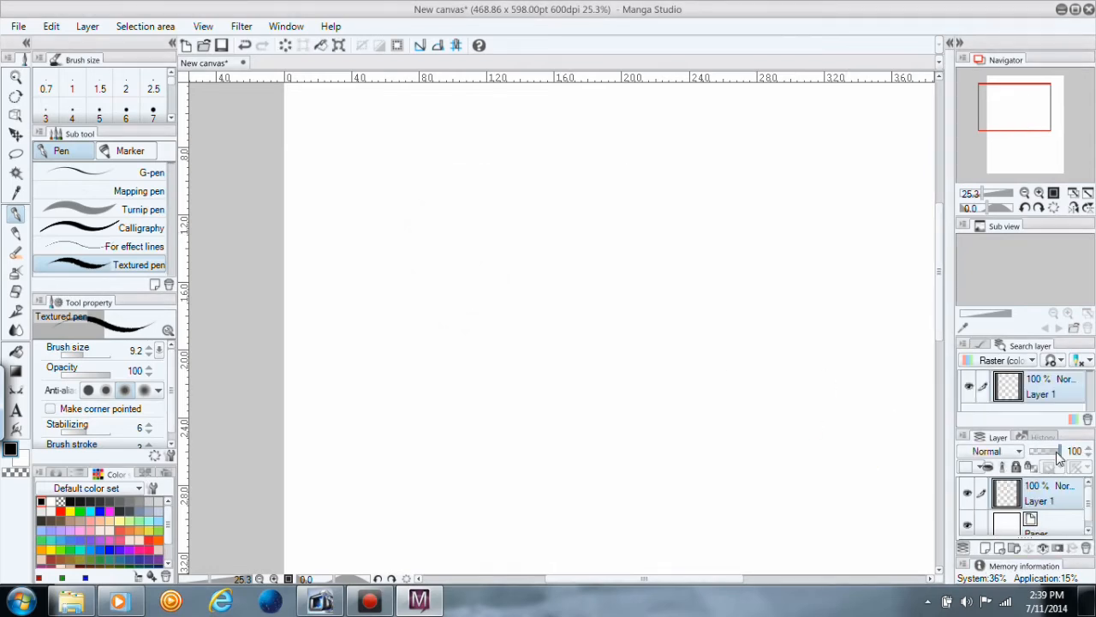
Step: Try the new layer's opacity control at 100%, and look over the available blending modes
{"action": "mouse_move", "coordinate": [1061, 452]}
{"action": "left_mouse_down"}
{"action": "mouse_move", "coordinate": [1051, 457]}
{"action": "mouse_move", "coordinate": [1066, 453]}
{"action": "left_mouse_up"}
{"action": "left_click", "coordinate": [1018, 451]}
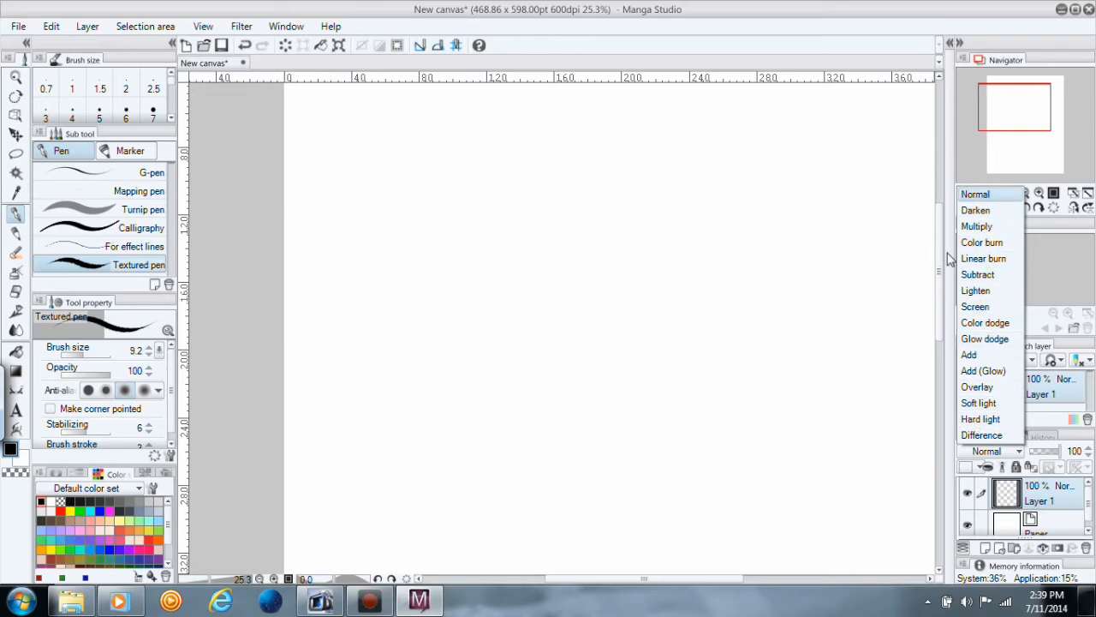
{"action": "left_click", "coordinate": [965, 168]}
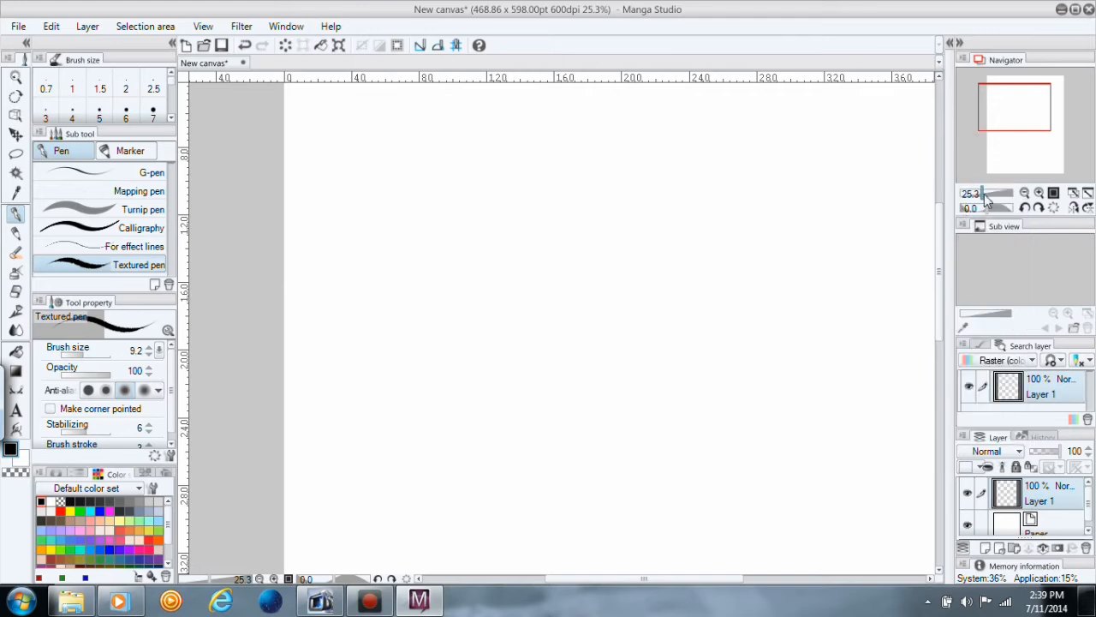
Step: Set the Textured pen's brush size to 59.5
{"action": "left_click", "coordinate": [980, 194]}
{"action": "left_click_drag", "start_coordinate": [980, 195], "coordinate": [977, 194]}
{"action": "left_click_drag", "start_coordinate": [1018, 152], "coordinate": [1006, 166]}
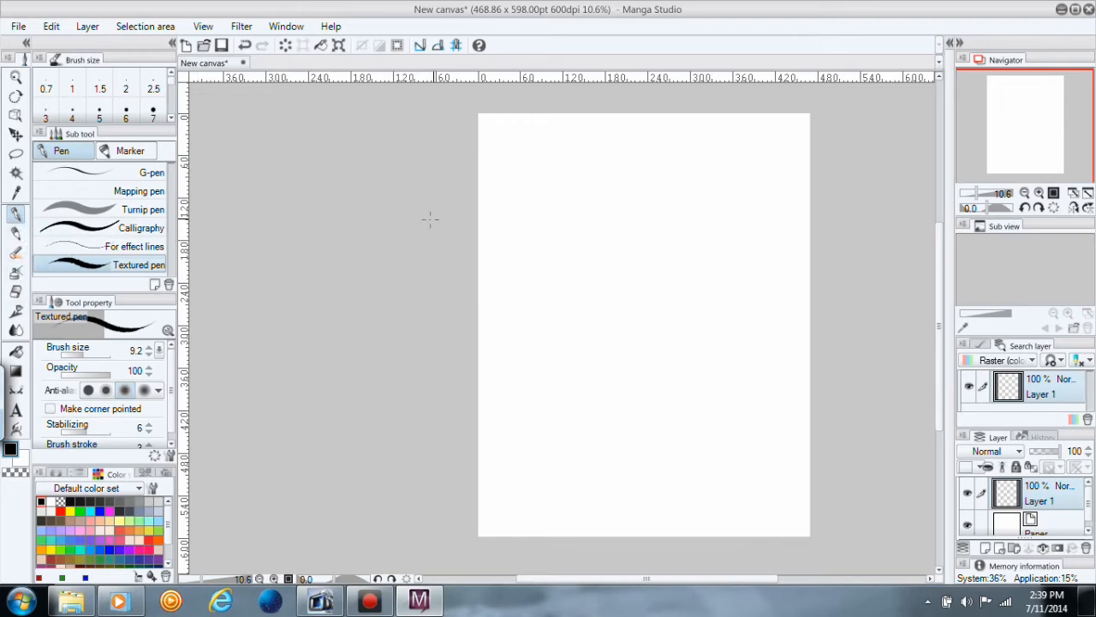
{"action": "left_click_drag", "start_coordinate": [1035, 125], "coordinate": [1047, 116]}
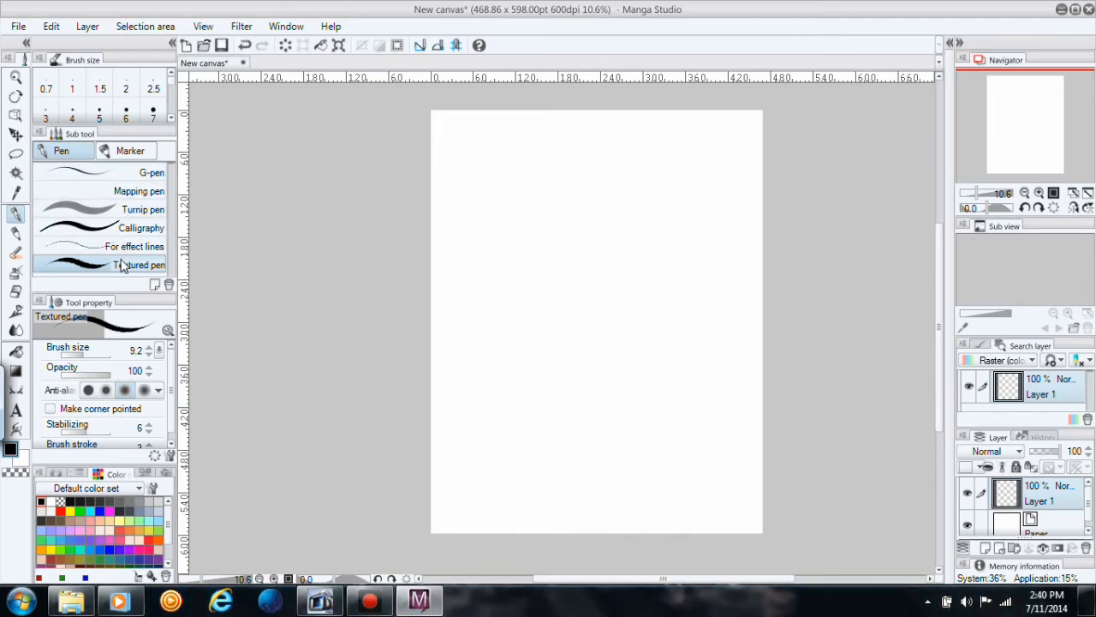
{"action": "left_click_drag", "start_coordinate": [84, 355], "coordinate": [92, 355]}
Step: Draw sample slanted strokes in the page's upper left with the G-pen, Mapping pen and Turnip pen
{"action": "left_click", "coordinate": [94, 172]}
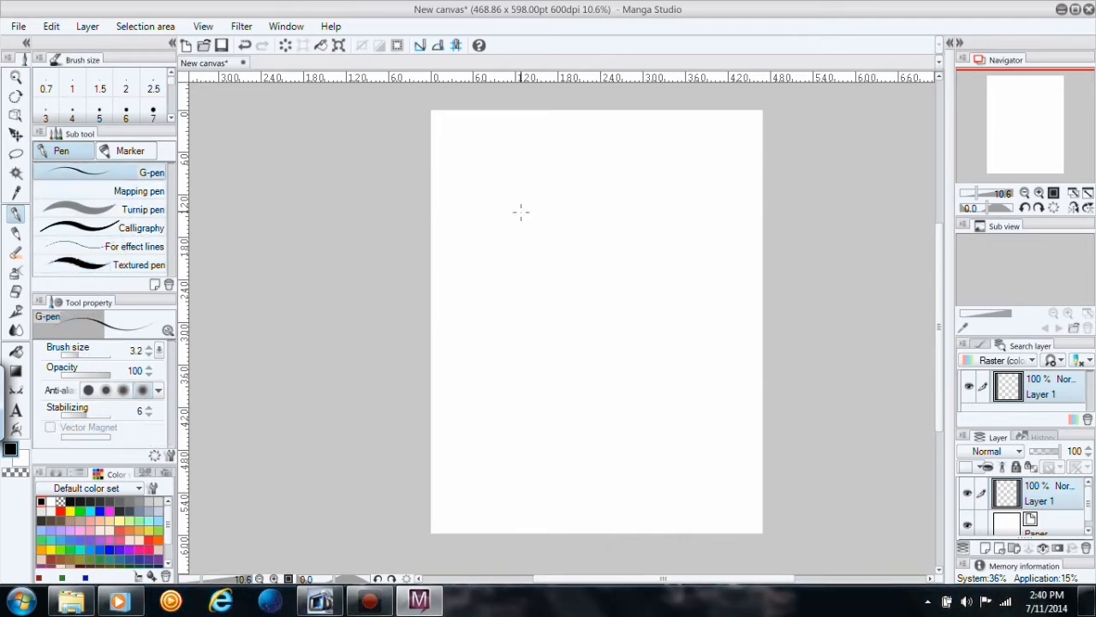
{"action": "mouse_move", "coordinate": [509, 237]}
{"action": "left_mouse_down"}
{"action": "mouse_move", "coordinate": [494, 278]}
{"action": "mouse_move", "coordinate": [506, 246]}
{"action": "left_mouse_up"}
{"action": "left_click", "coordinate": [150, 196]}
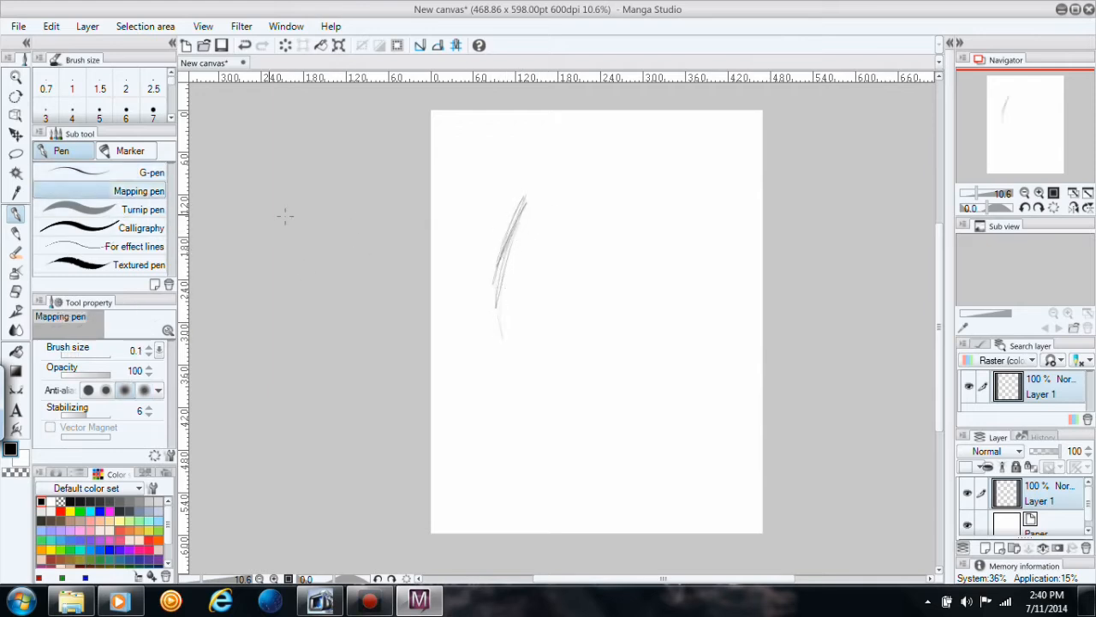
{"action": "left_click", "coordinate": [113, 210]}
{"action": "mouse_move", "coordinate": [545, 228]}
{"action": "left_mouse_down"}
{"action": "mouse_move", "coordinate": [504, 304]}
{"action": "mouse_move", "coordinate": [547, 234]}
{"action": "mouse_move", "coordinate": [525, 272]}
{"action": "mouse_move", "coordinate": [554, 237]}
{"action": "left_mouse_up"}
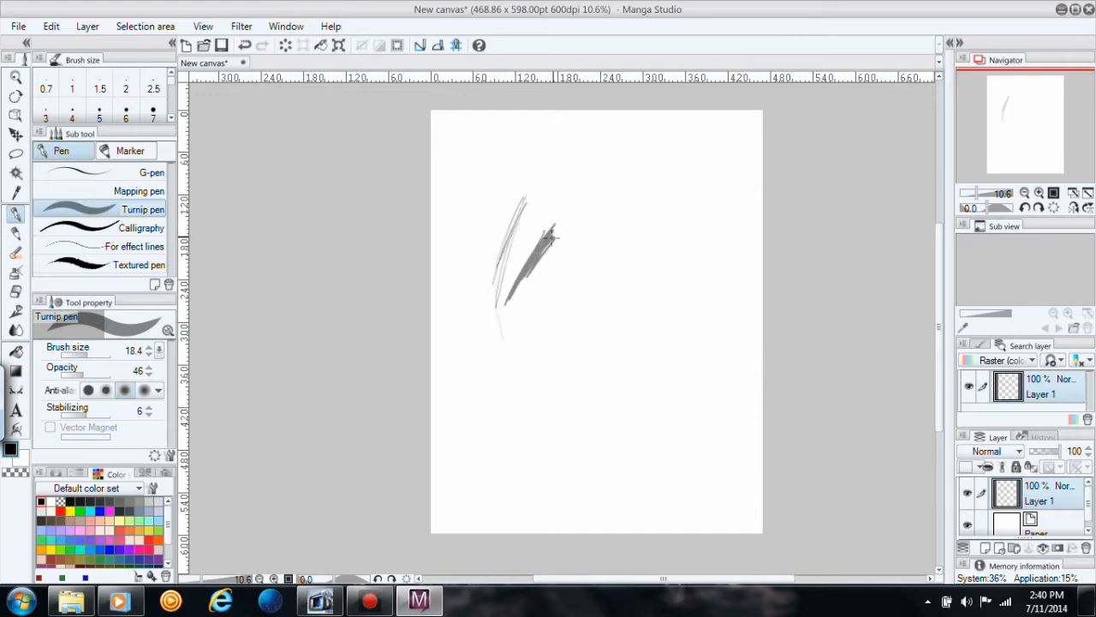
Step: Draw slanted sample strokes beside the earlier ones with the Calligraphy pen and the For effect lines pen
{"action": "left_click", "coordinate": [137, 228]}
{"action": "left_click_drag", "start_coordinate": [518, 257], "coordinate": [579, 175]}
{"action": "mouse_move", "coordinate": [540, 229]}
{"action": "left_mouse_down"}
{"action": "mouse_move", "coordinate": [594, 161]}
{"action": "mouse_move", "coordinate": [624, 161]}
{"action": "left_mouse_up"}
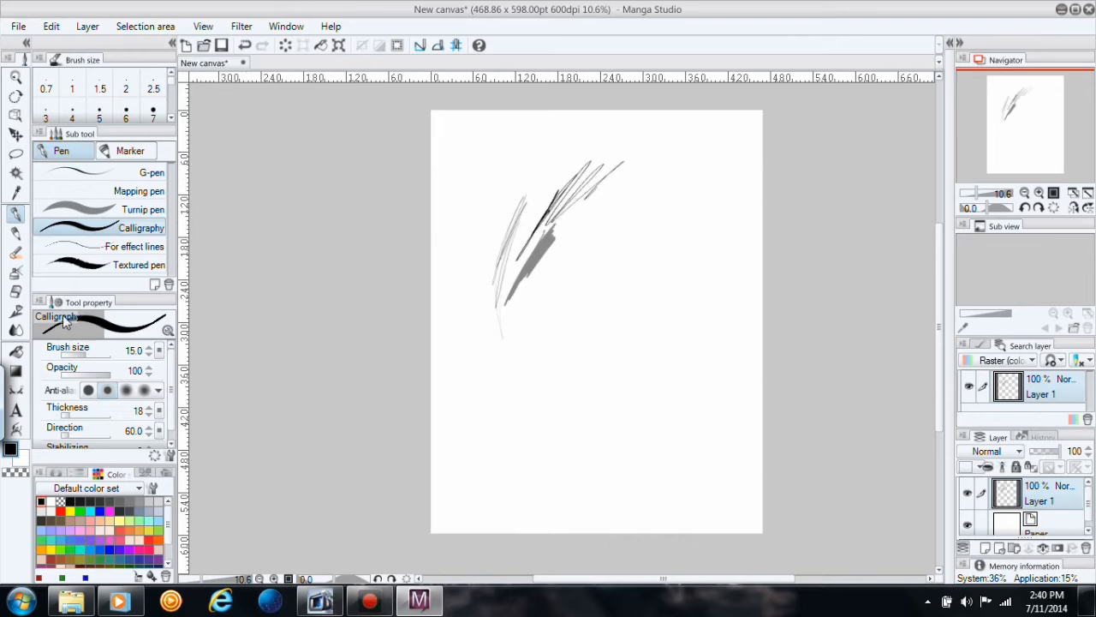
{"action": "left_click", "coordinate": [133, 247]}
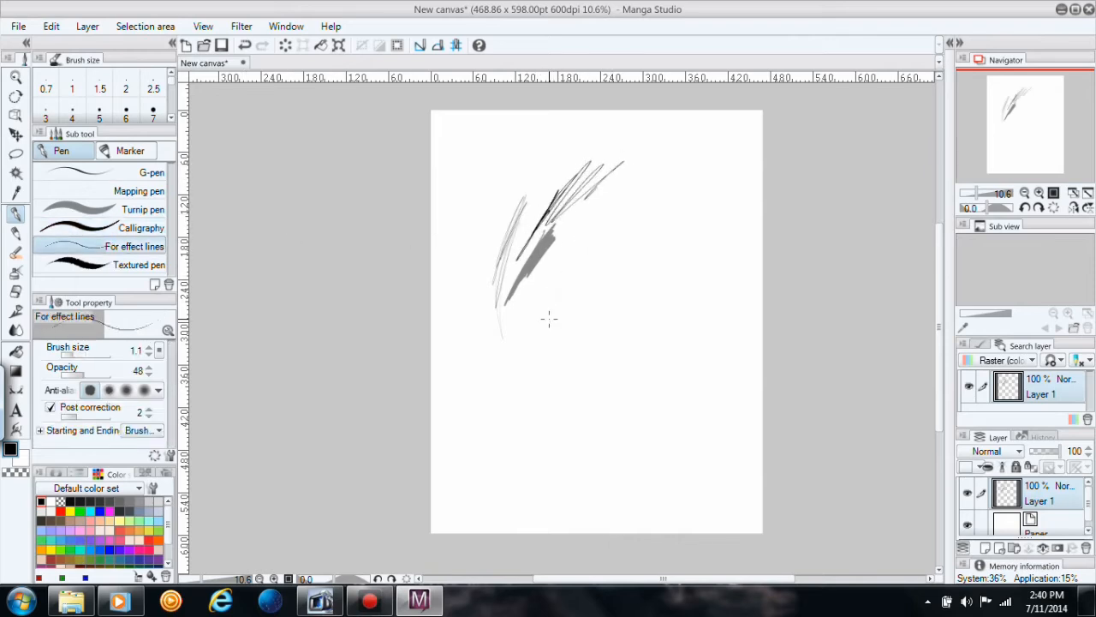
Step: Draw bold lines and a curled shape with the Textured pen, and thin slanted strokes with the Milli pen marker
{"action": "left_click", "coordinate": [135, 268]}
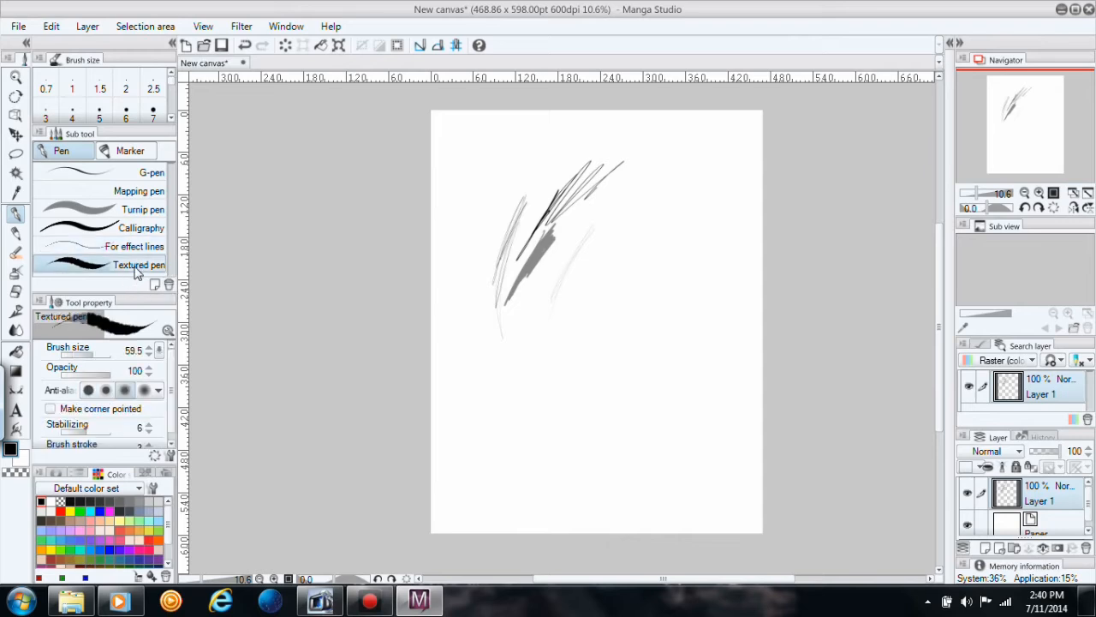
{"action": "mouse_move", "coordinate": [593, 269]}
{"action": "left_mouse_down"}
{"action": "mouse_move", "coordinate": [511, 381]}
{"action": "mouse_move", "coordinate": [561, 354]}
{"action": "mouse_move", "coordinate": [660, 396]}
{"action": "left_mouse_up"}
{"action": "left_click_drag", "start_coordinate": [697, 185], "coordinate": [609, 238]}
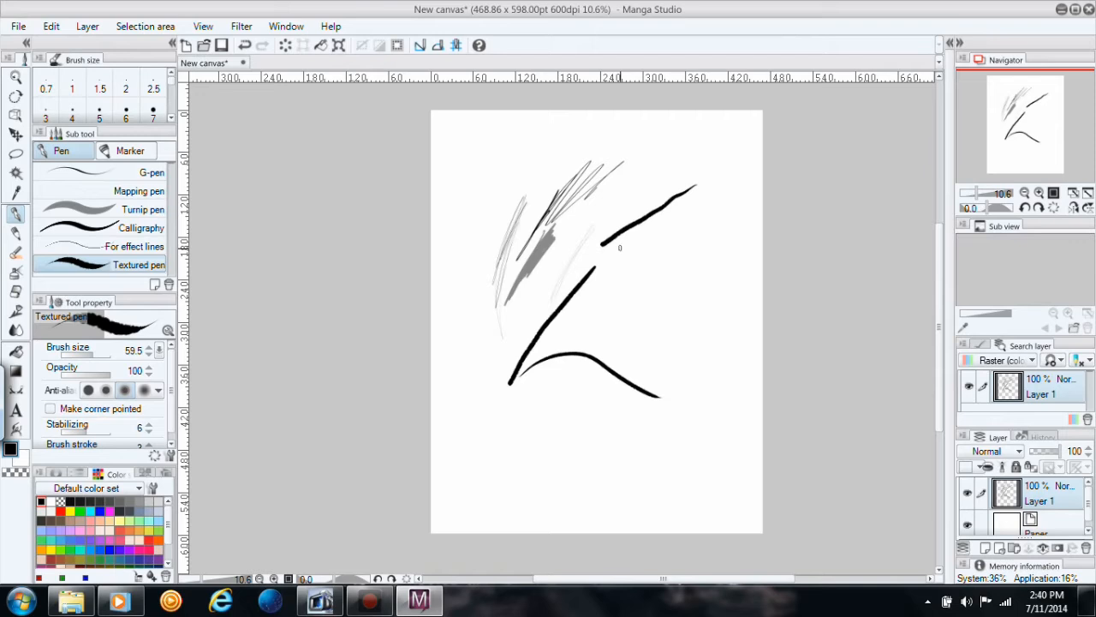
{"action": "mouse_move", "coordinate": [630, 298]}
{"action": "left_mouse_down"}
{"action": "mouse_move", "coordinate": [667, 313]}
{"action": "mouse_move", "coordinate": [680, 254]}
{"action": "mouse_move", "coordinate": [655, 257]}
{"action": "mouse_move", "coordinate": [673, 283]}
{"action": "mouse_move", "coordinate": [647, 303]}
{"action": "left_mouse_up"}
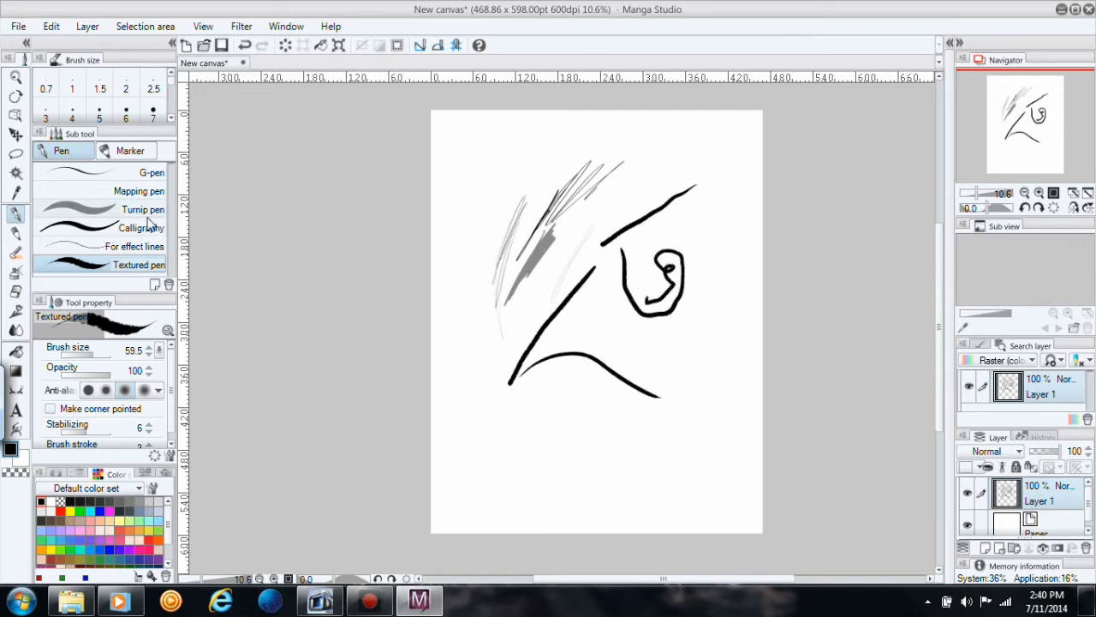
{"action": "left_click", "coordinate": [130, 152]}
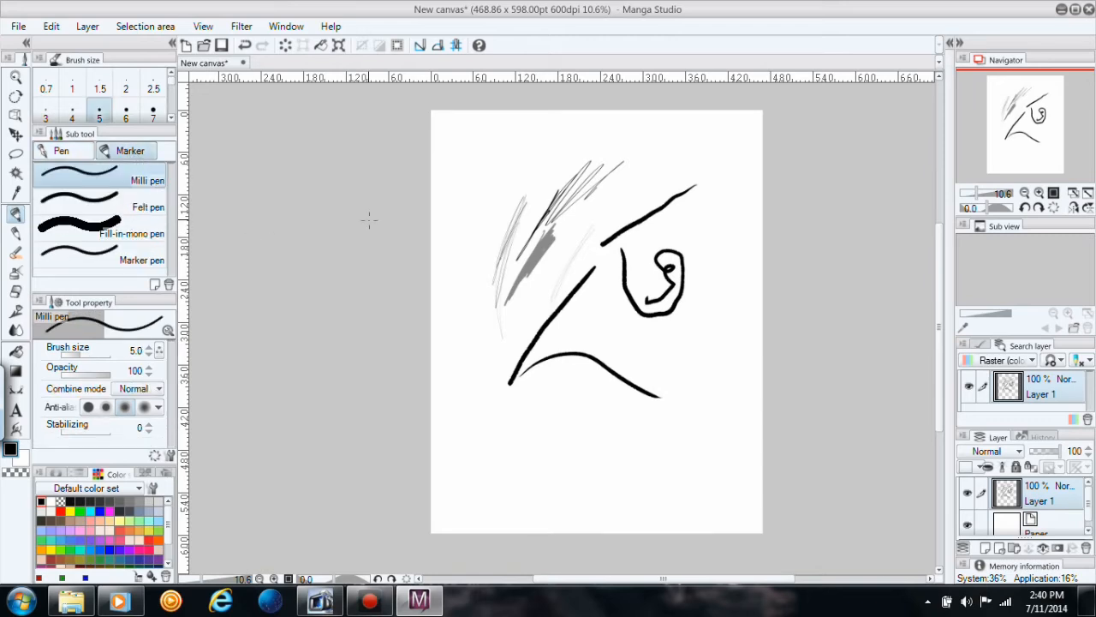
Step: Paint a broad grainy curved stroke along the page's left side with the Colored pencil at brush size 899.9
{"action": "left_click", "coordinate": [15, 233]}
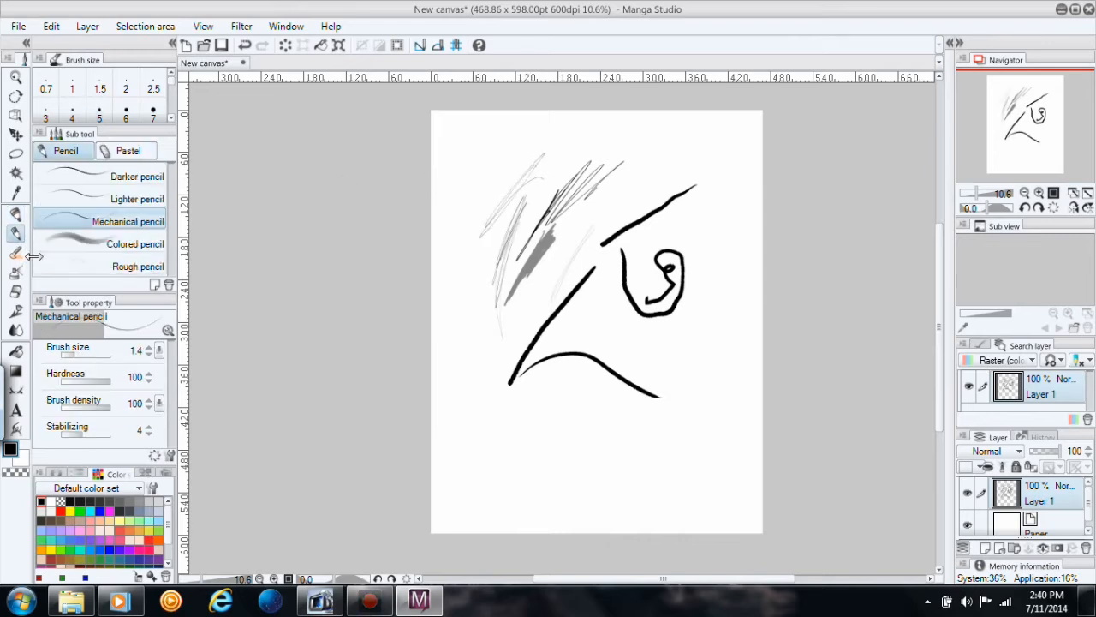
{"action": "left_click", "coordinate": [127, 244]}
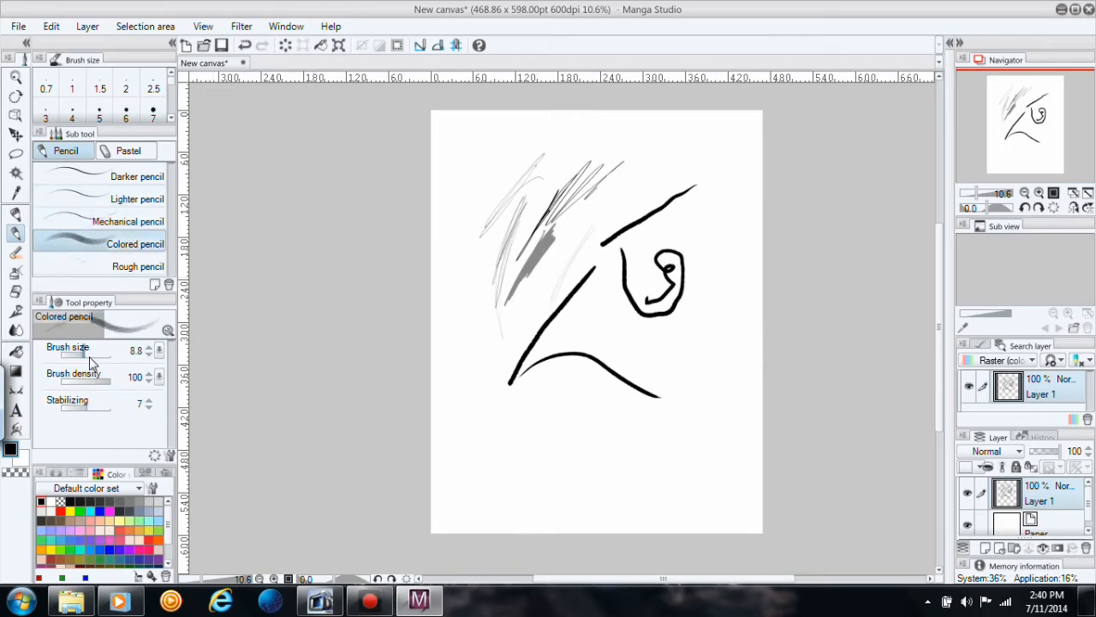
{"action": "left_click_drag", "start_coordinate": [85, 360], "coordinate": [118, 352]}
{"action": "mouse_move", "coordinate": [465, 299]}
{"action": "left_mouse_down"}
{"action": "mouse_move", "coordinate": [472, 398]}
{"action": "mouse_move", "coordinate": [525, 448]}
{"action": "left_mouse_up"}
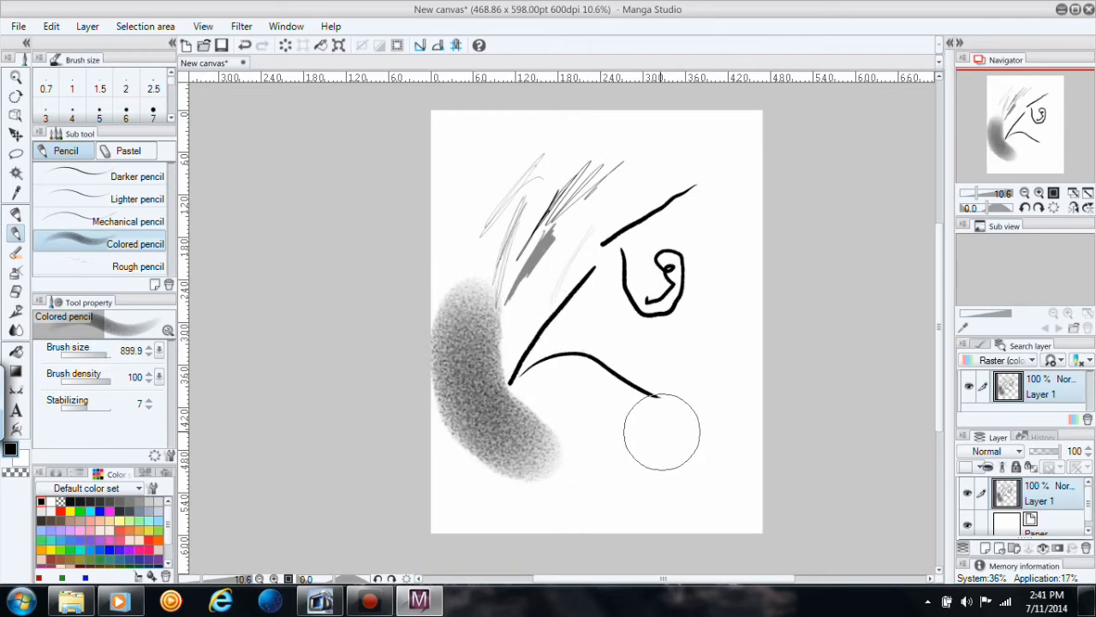
Step: Scribble a small patch of hatching below the curled shape with the Mechanical pencil at brush size 19.5
{"action": "left_click", "coordinate": [105, 221]}
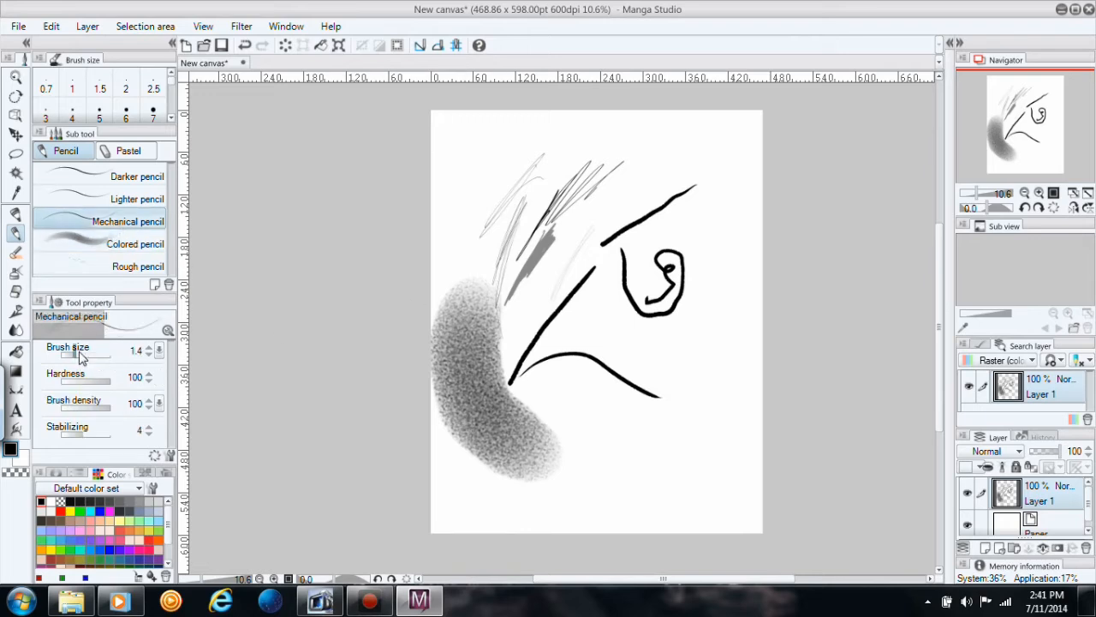
{"action": "left_click_drag", "start_coordinate": [86, 358], "coordinate": [145, 343]}
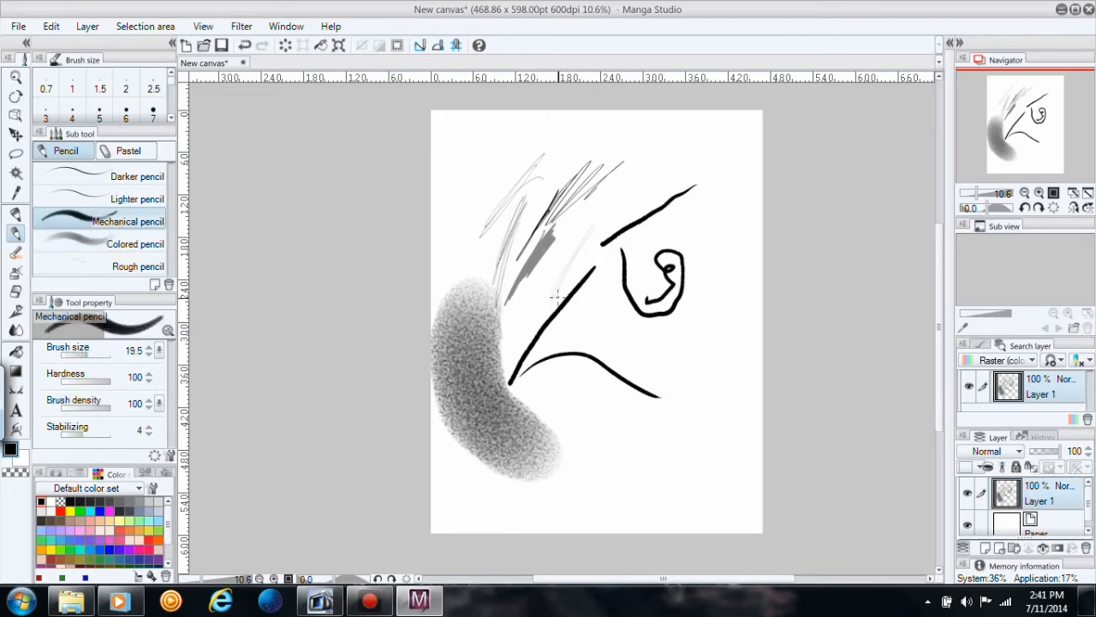
{"action": "mouse_move", "coordinate": [630, 367]}
{"action": "left_mouse_down"}
{"action": "mouse_move", "coordinate": [683, 341]}
{"action": "mouse_move", "coordinate": [682, 360]}
{"action": "left_mouse_up"}
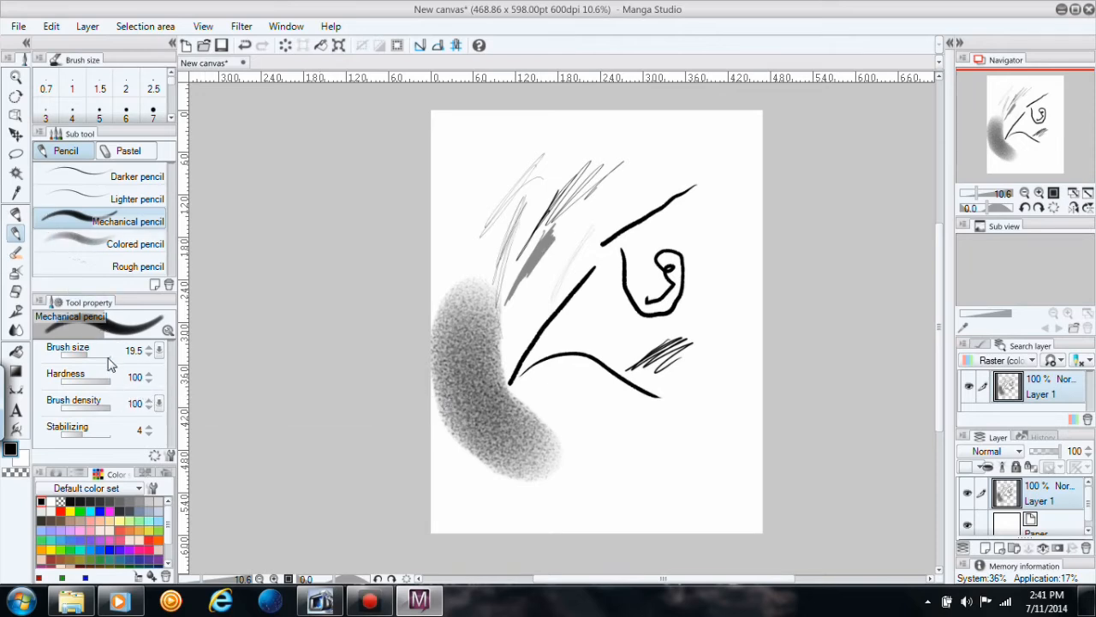
Step: Set the Mechanical pencil to brush size 12.1, hardness 19, brush density 23 and stabilizing 9, and switch to the Pastel sub tools
{"action": "mouse_move", "coordinate": [92, 358]}
{"action": "left_mouse_down"}
{"action": "mouse_move", "coordinate": [120, 367]}
{"action": "mouse_move", "coordinate": [91, 371]}
{"action": "mouse_move", "coordinate": [108, 382]}
{"action": "mouse_move", "coordinate": [72, 393]}
{"action": "left_mouse_up"}
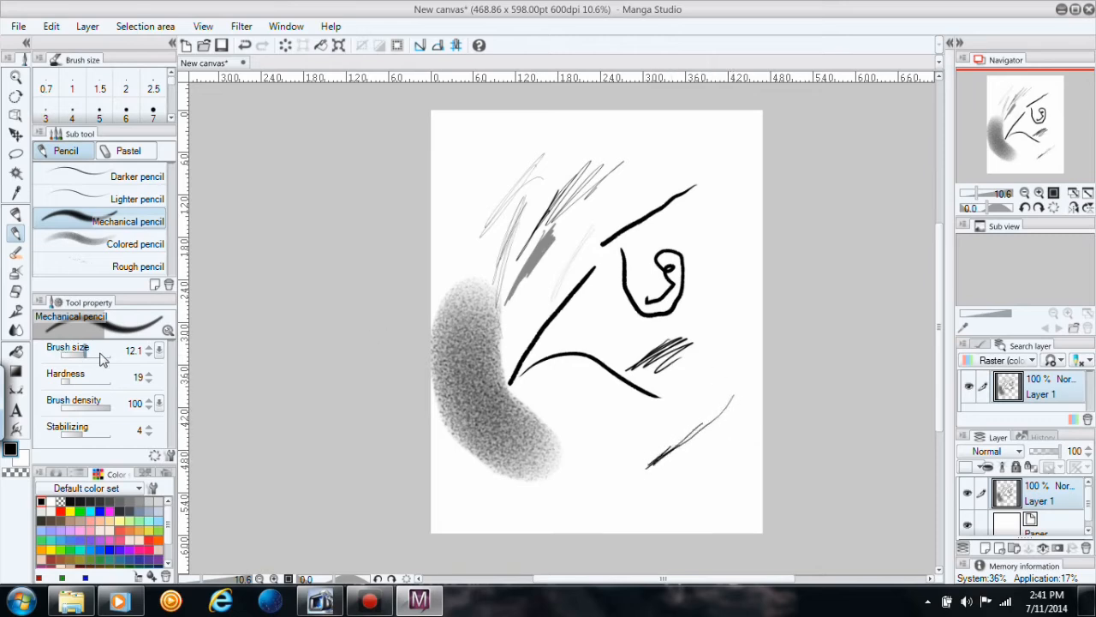
{"action": "mouse_move", "coordinate": [108, 411]}
{"action": "left_mouse_down"}
{"action": "mouse_move", "coordinate": [62, 417]}
{"action": "mouse_move", "coordinate": [104, 412]}
{"action": "mouse_move", "coordinate": [74, 415]}
{"action": "mouse_move", "coordinate": [107, 437]}
{"action": "mouse_move", "coordinate": [89, 439]}
{"action": "mouse_move", "coordinate": [120, 435]}
{"action": "mouse_move", "coordinate": [57, 435]}
{"action": "left_mouse_up"}
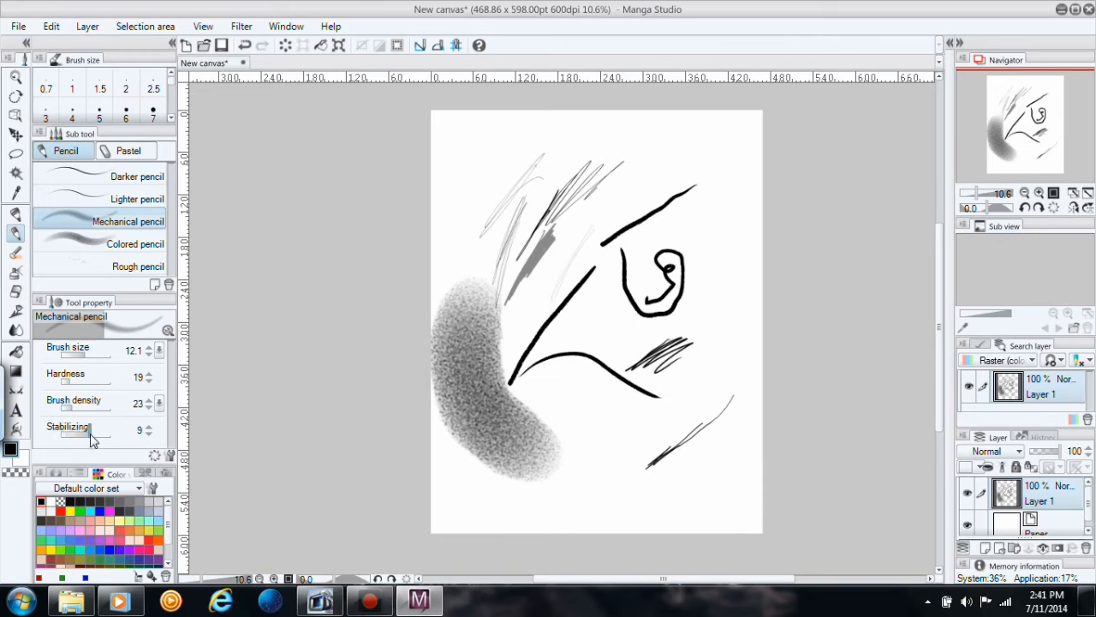
{"action": "left_click", "coordinate": [129, 151]}
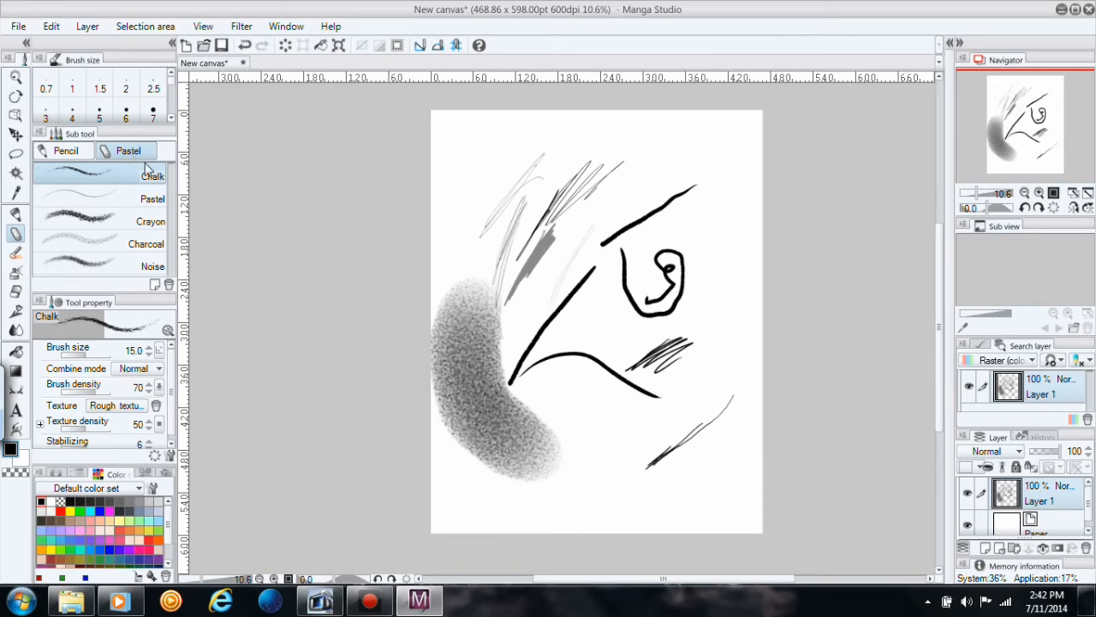
Step: Scribble with the Crayon near the page's upper-left edge, and paint a grainy patch near the upper-right corner at brush size 767.0
{"action": "left_click", "coordinate": [142, 221]}
{"action": "mouse_move", "coordinate": [453, 210]}
{"action": "left_mouse_down"}
{"action": "mouse_move", "coordinate": [469, 198]}
{"action": "mouse_move", "coordinate": [452, 247]}
{"action": "left_mouse_up"}
{"action": "left_click", "coordinate": [94, 356]}
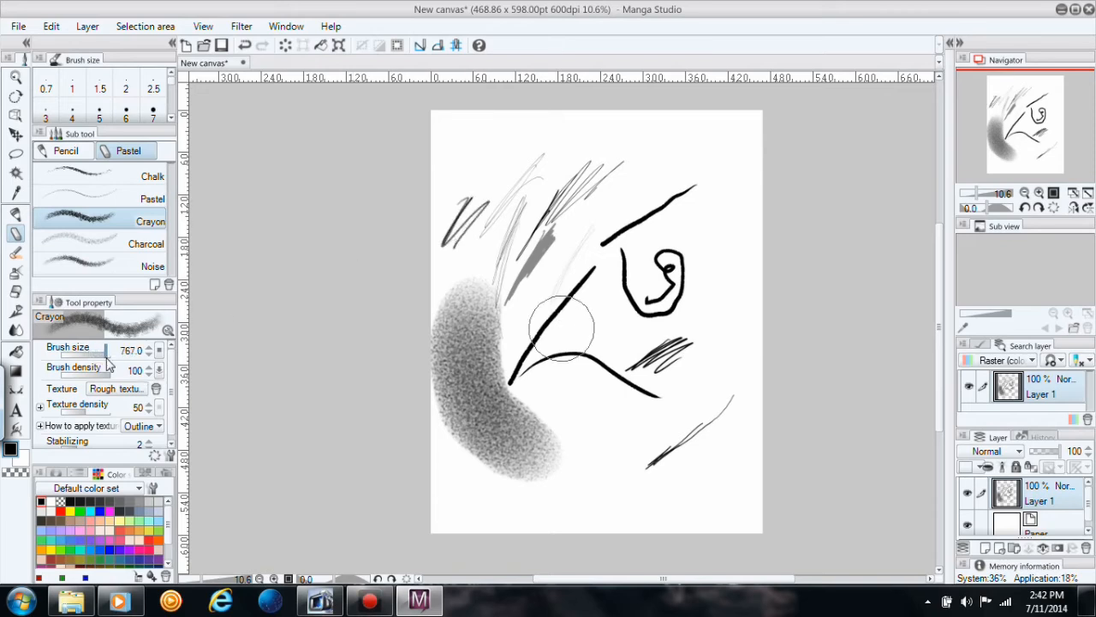
{"action": "left_click_drag", "start_coordinate": [690, 153], "coordinate": [634, 186]}
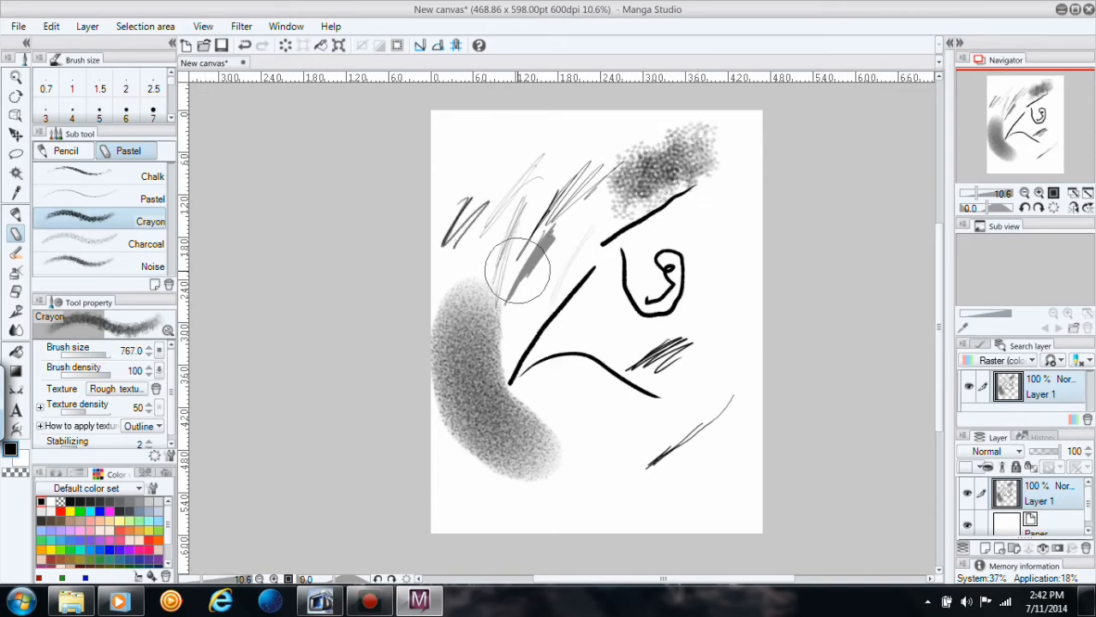
Step: Draw faint Charcoal strokes beside the curled shape, and paint soft grainy patches above and along the bold diagonal line at brush size 404.9
{"action": "left_click", "coordinate": [94, 244]}
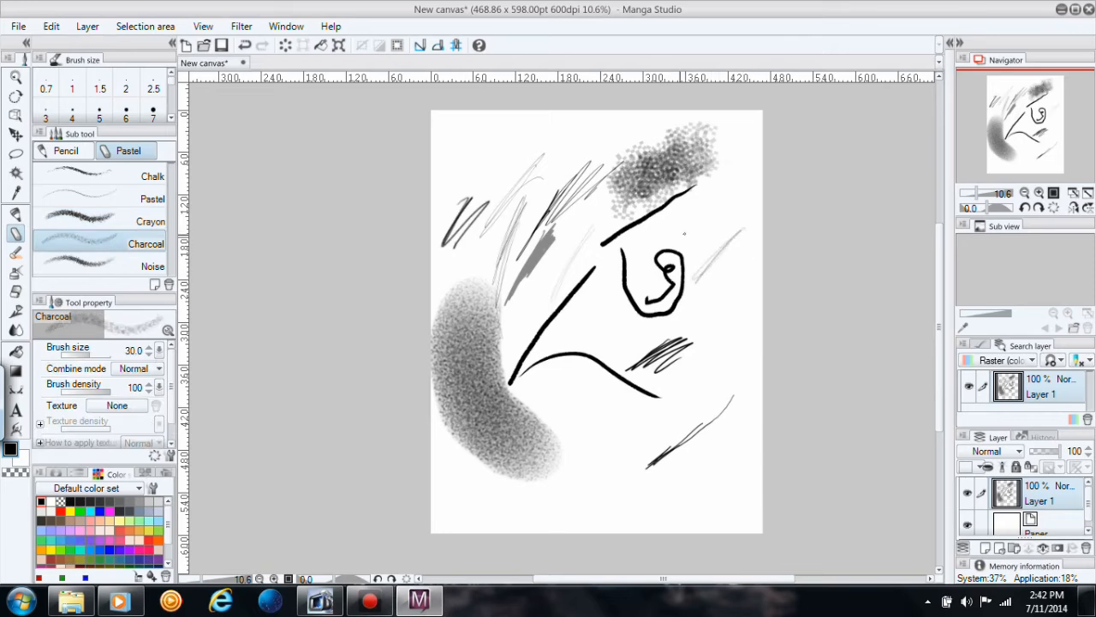
{"action": "left_click", "coordinate": [97, 356]}
{"action": "mouse_move", "coordinate": [590, 149]}
{"action": "left_mouse_down"}
{"action": "mouse_move", "coordinate": [552, 178]}
{"action": "mouse_move", "coordinate": [576, 165]}
{"action": "left_mouse_up"}
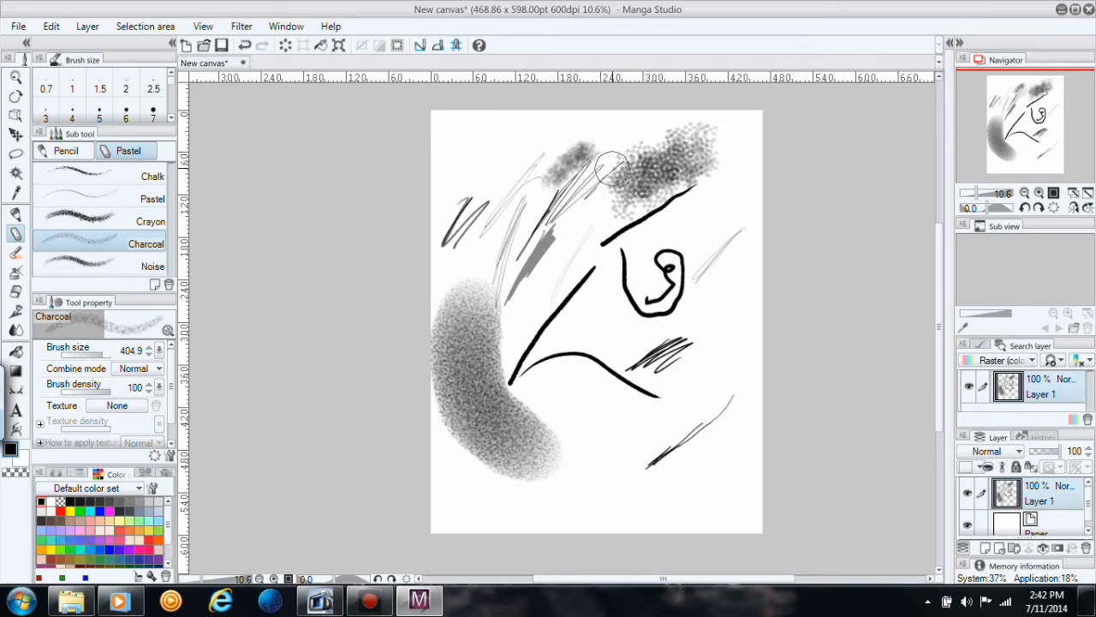
{"action": "left_click_drag", "start_coordinate": [590, 229], "coordinate": [521, 327]}
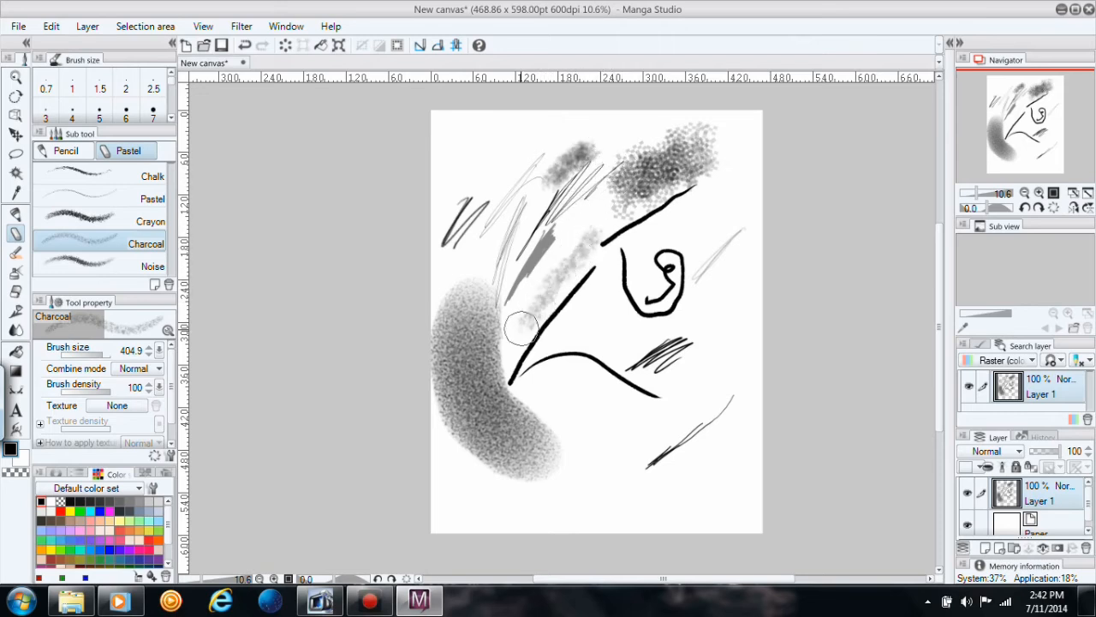
Step: Switch to the brush's India ink sub tools and widen the tool palettes slightly
{"action": "left_click", "coordinate": [17, 255]}
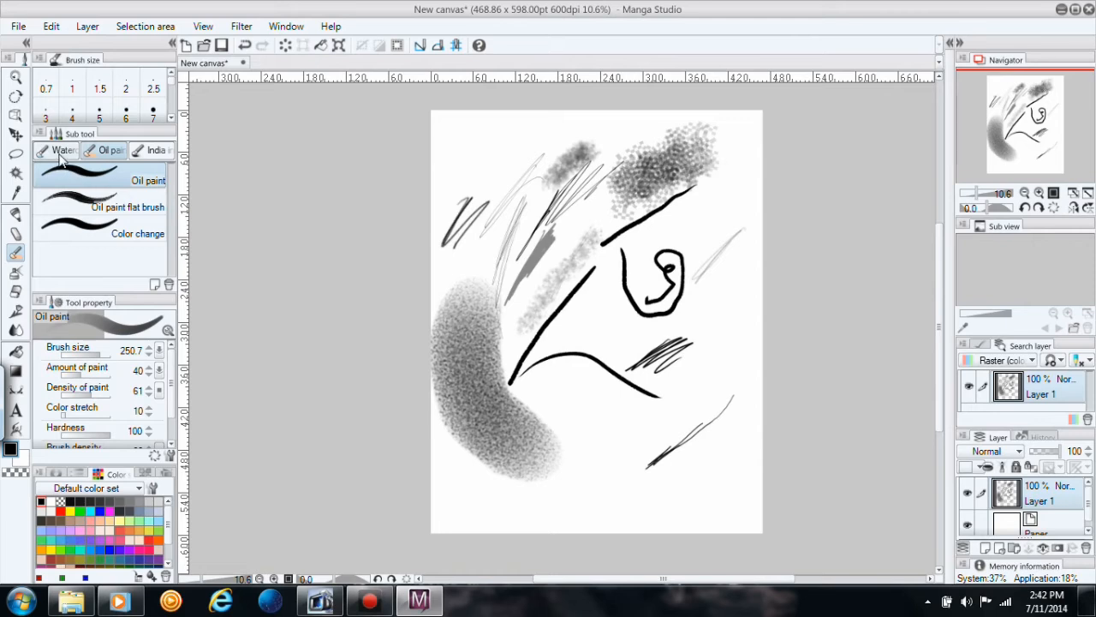
{"action": "left_click", "coordinate": [155, 151]}
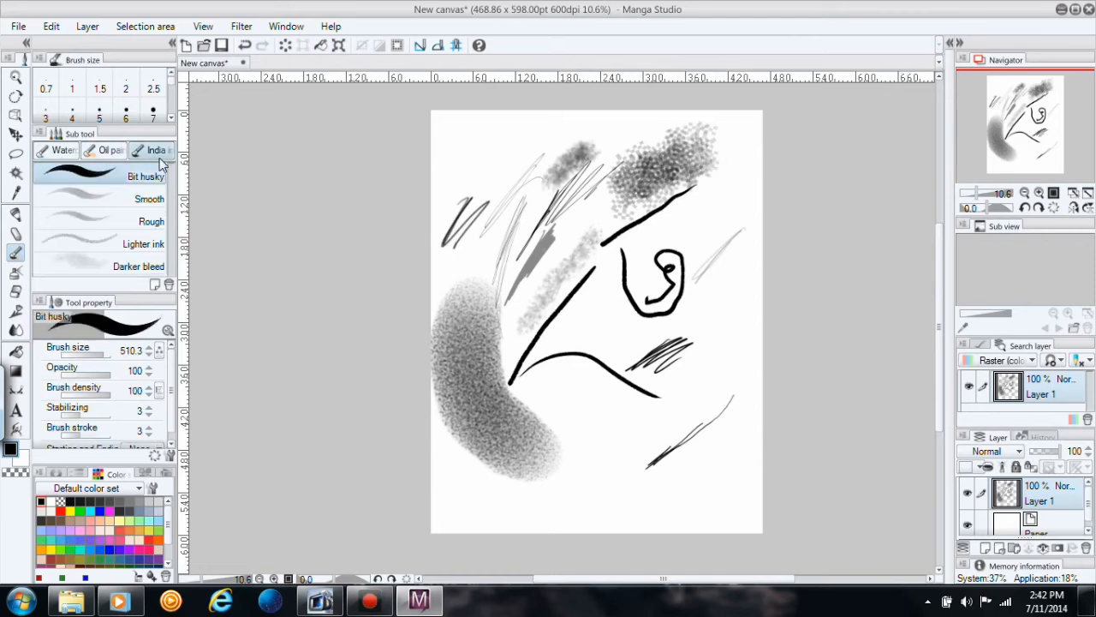
{"action": "mouse_move", "coordinate": [178, 196]}
{"action": "left_mouse_down"}
{"action": "mouse_move", "coordinate": [230, 196]}
{"action": "mouse_move", "coordinate": [175, 203]}
{"action": "mouse_move", "coordinate": [188, 204]}
{"action": "left_mouse_up"}
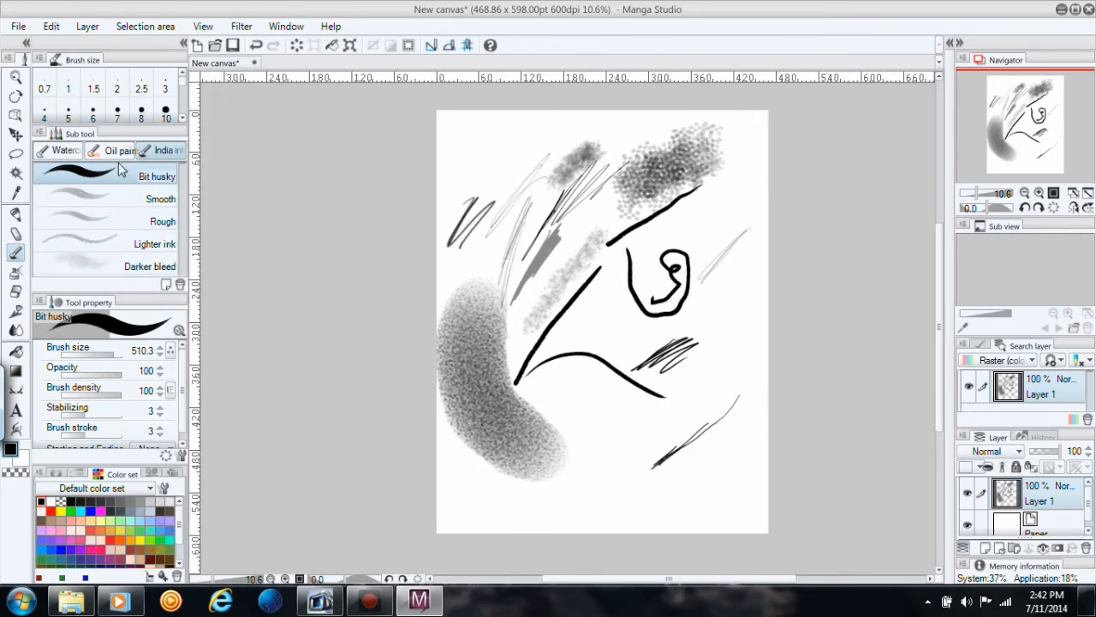
Step: Paint light peach Opacity watercolor strokes in the page's upper-left corner, across the curled shape and over the lower black curve
{"action": "left_click", "coordinate": [65, 150]}
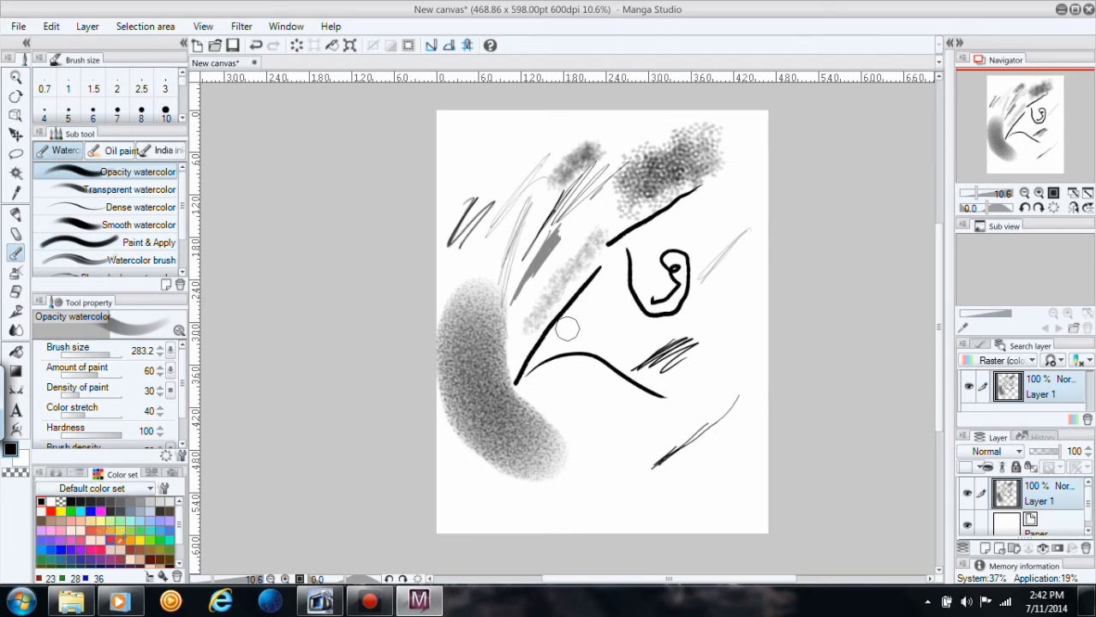
{"action": "left_click_drag", "start_coordinate": [179, 529], "coordinate": [179, 543]}
{"action": "left_click", "coordinate": [171, 552]}
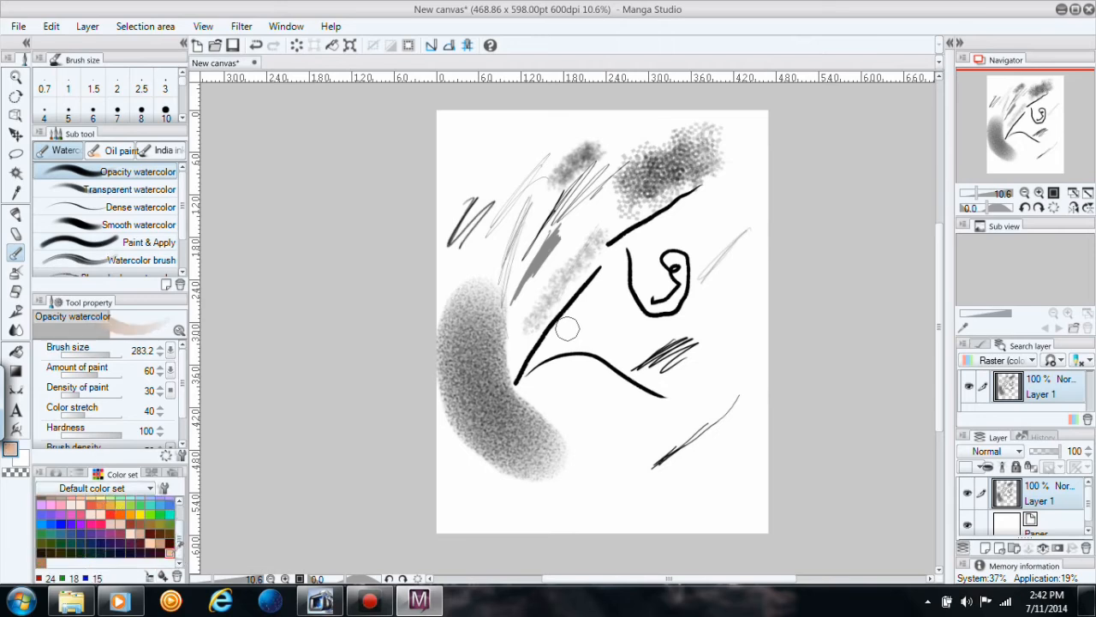
{"action": "left_click_drag", "start_coordinate": [490, 141], "coordinate": [463, 167]}
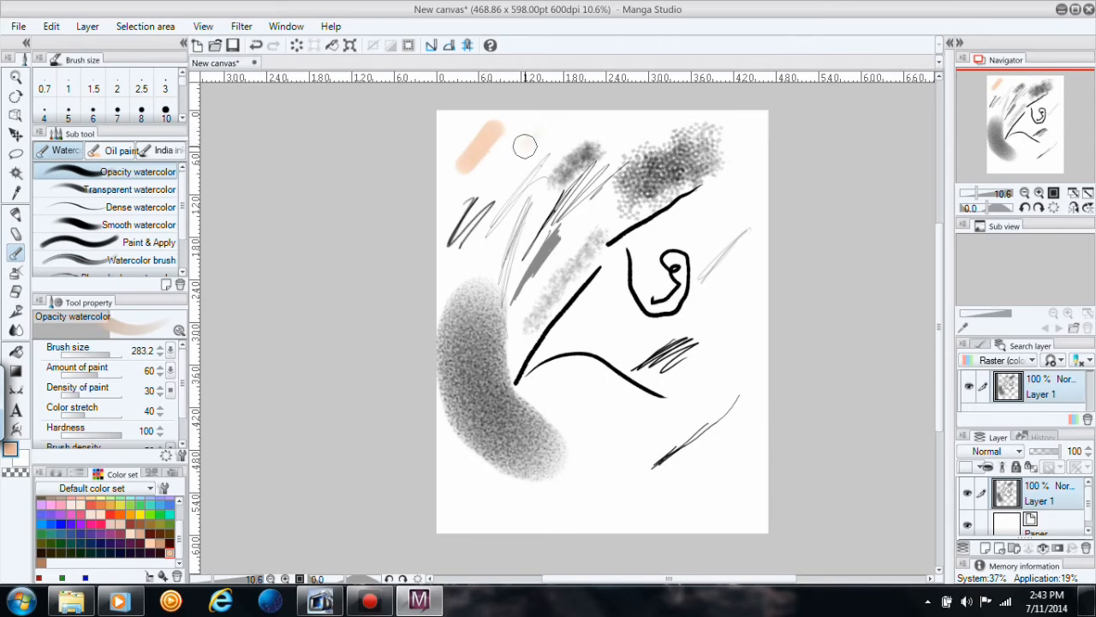
{"action": "mouse_move", "coordinate": [515, 155]}
{"action": "left_mouse_down"}
{"action": "mouse_move", "coordinate": [450, 204]}
{"action": "mouse_move", "coordinate": [540, 134]}
{"action": "left_mouse_up"}
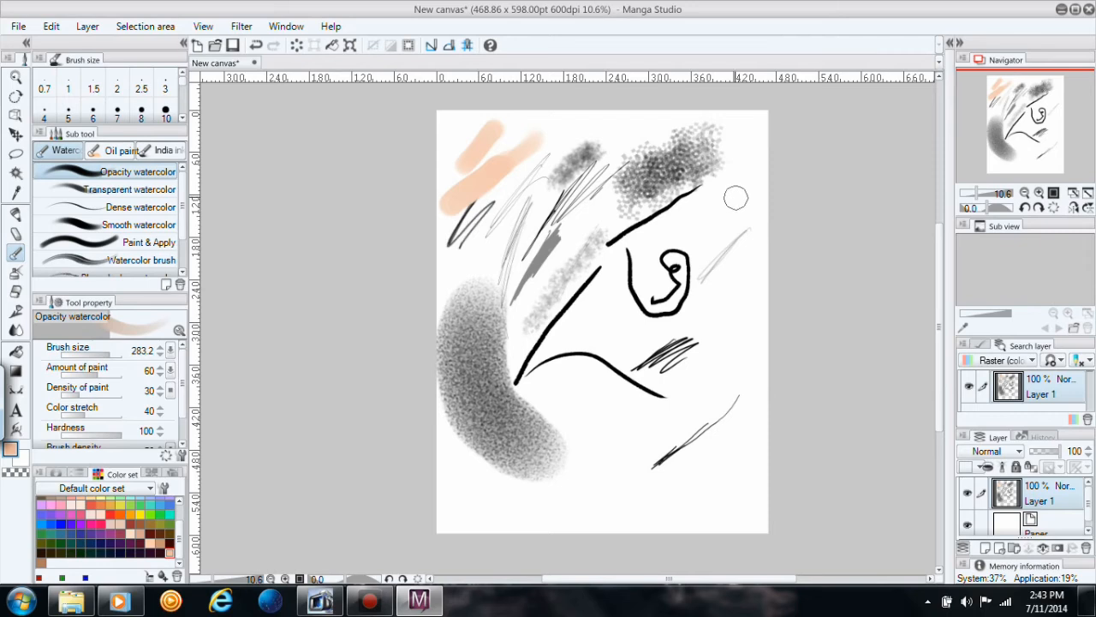
{"action": "mouse_move", "coordinate": [736, 201]}
{"action": "left_mouse_down"}
{"action": "mouse_move", "coordinate": [655, 244]}
{"action": "mouse_move", "coordinate": [636, 289]}
{"action": "left_mouse_up"}
{"action": "mouse_move", "coordinate": [604, 378]}
{"action": "left_mouse_down"}
{"action": "mouse_move", "coordinate": [622, 319]}
{"action": "mouse_move", "coordinate": [613, 423]}
{"action": "left_mouse_up"}
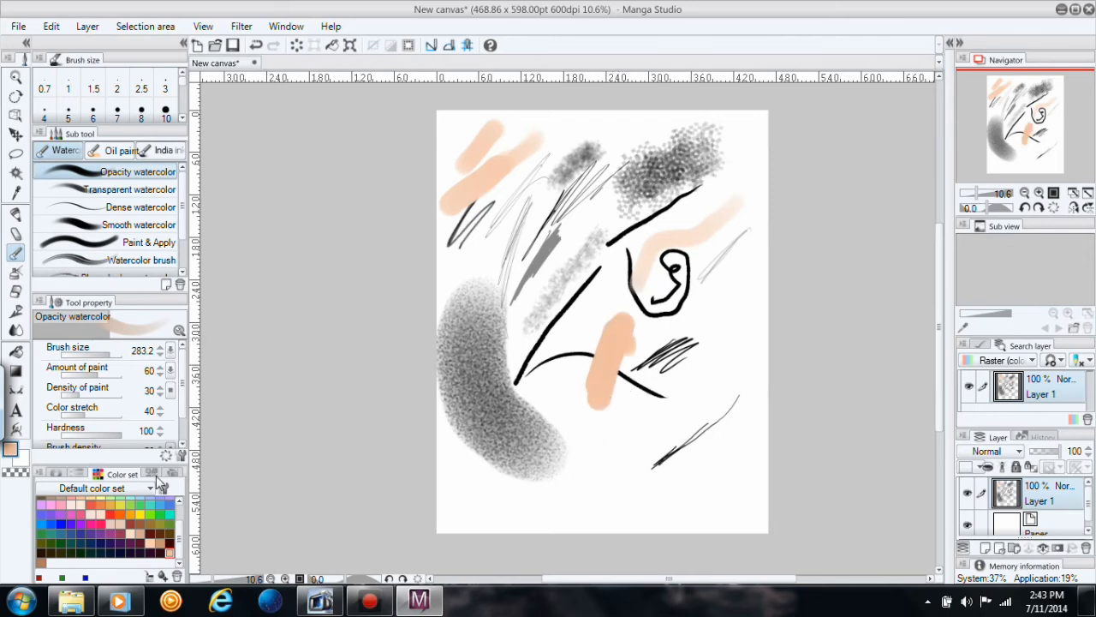
Step: Paint brown Opacity watercolor strokes over the peach patch on the lower black curve
{"action": "left_click", "coordinate": [160, 542]}
{"action": "left_click", "coordinate": [42, 563]}
{"action": "mouse_move", "coordinate": [623, 364]}
{"action": "left_mouse_down"}
{"action": "mouse_move", "coordinate": [641, 344]}
{"action": "mouse_move", "coordinate": [606, 403]}
{"action": "mouse_move", "coordinate": [618, 359]}
{"action": "mouse_move", "coordinate": [607, 404]}
{"action": "left_mouse_up"}
{"action": "mouse_move", "coordinate": [626, 336]}
{"action": "left_mouse_down"}
{"action": "mouse_move", "coordinate": [602, 411]}
{"action": "mouse_move", "coordinate": [603, 389]}
{"action": "mouse_move", "coordinate": [630, 350]}
{"action": "mouse_move", "coordinate": [625, 385]}
{"action": "mouse_move", "coordinate": [636, 359]}
{"action": "mouse_move", "coordinate": [618, 408]}
{"action": "mouse_move", "coordinate": [629, 370]}
{"action": "mouse_move", "coordinate": [618, 397]}
{"action": "mouse_move", "coordinate": [628, 358]}
{"action": "mouse_move", "coordinate": [611, 396]}
{"action": "mouse_move", "coordinate": [617, 364]}
{"action": "mouse_move", "coordinate": [606, 393]}
{"action": "mouse_move", "coordinate": [617, 358]}
{"action": "left_mouse_up"}
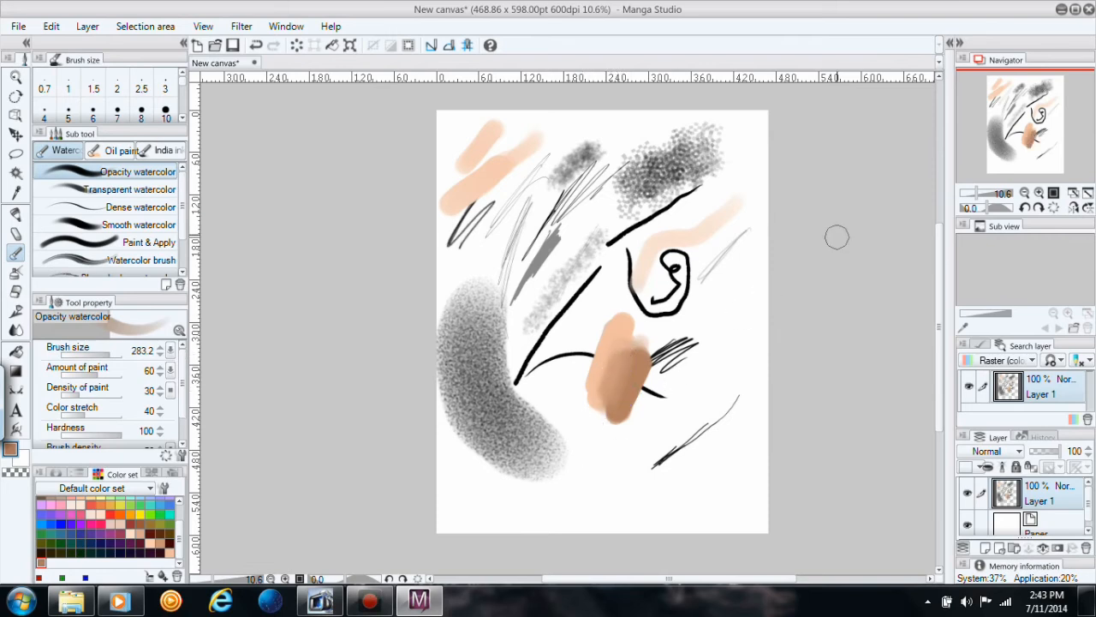
Step: Paint brown Oil paint patches beside the curled shape and the dark hatching, and blend light peach strokes into the right-hand patch
{"action": "left_click_drag", "start_coordinate": [981, 194], "coordinate": [983, 198]}
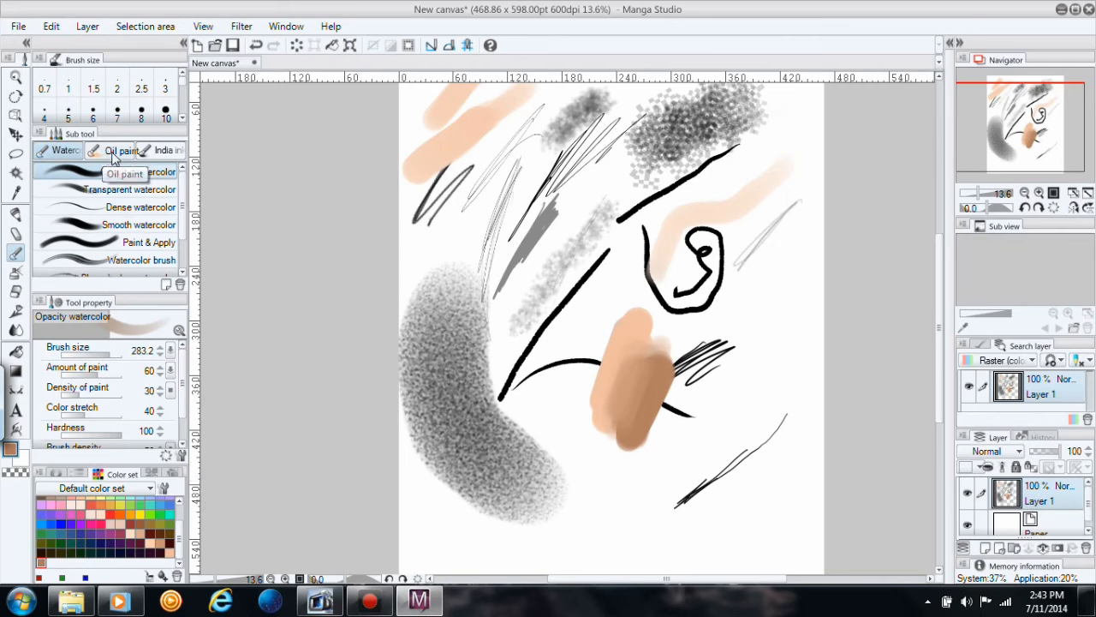
{"action": "left_click_drag", "start_coordinate": [187, 198], "coordinate": [186, 196]}
{"action": "mouse_move", "coordinate": [180, 195]}
{"action": "left_mouse_down"}
{"action": "mouse_move", "coordinate": [179, 244]}
{"action": "mouse_move", "coordinate": [180, 193]}
{"action": "left_mouse_up"}
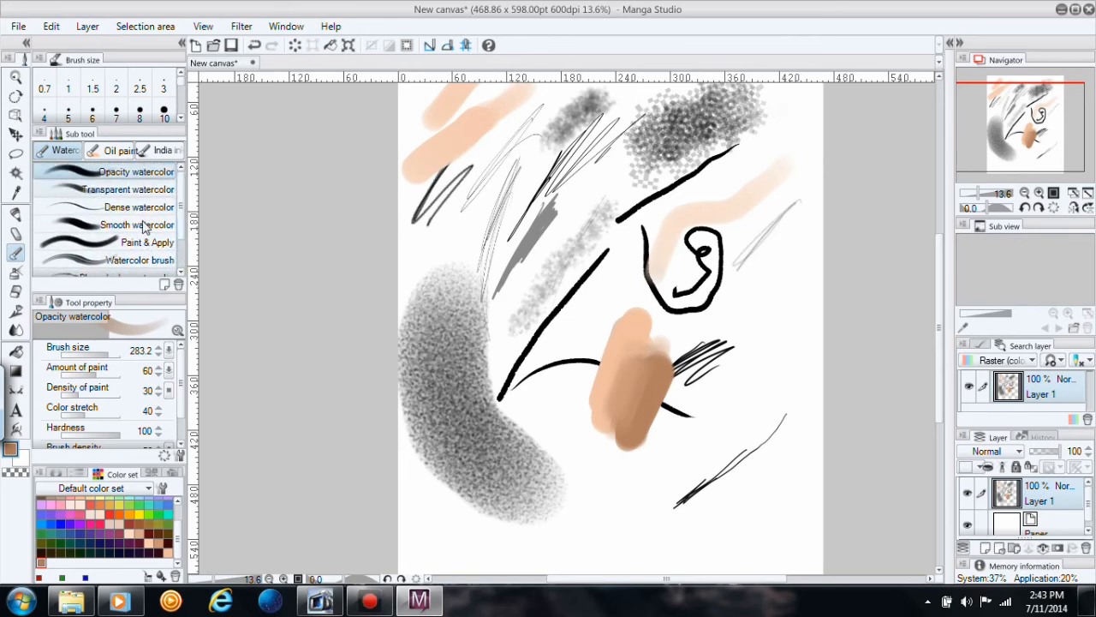
{"action": "left_click", "coordinate": [125, 159]}
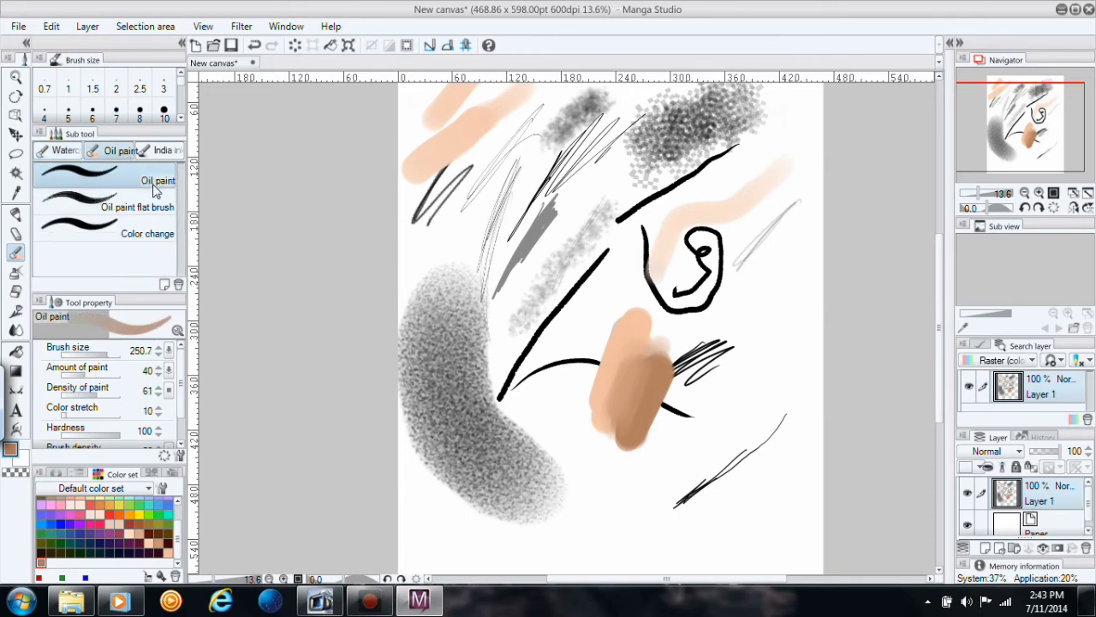
{"action": "mouse_move", "coordinate": [590, 326]}
{"action": "left_mouse_down"}
{"action": "mouse_move", "coordinate": [604, 294]}
{"action": "mouse_move", "coordinate": [581, 336]}
{"action": "mouse_move", "coordinate": [630, 271]}
{"action": "mouse_move", "coordinate": [616, 304]}
{"action": "mouse_move", "coordinate": [649, 267]}
{"action": "left_mouse_up"}
{"action": "mouse_move", "coordinate": [747, 300]}
{"action": "left_mouse_down"}
{"action": "mouse_move", "coordinate": [741, 338]}
{"action": "mouse_move", "coordinate": [758, 302]}
{"action": "mouse_move", "coordinate": [737, 362]}
{"action": "mouse_move", "coordinate": [764, 305]}
{"action": "mouse_move", "coordinate": [740, 367]}
{"action": "mouse_move", "coordinate": [766, 316]}
{"action": "mouse_move", "coordinate": [744, 377]}
{"action": "mouse_move", "coordinate": [785, 317]}
{"action": "mouse_move", "coordinate": [748, 379]}
{"action": "mouse_move", "coordinate": [786, 319]}
{"action": "mouse_move", "coordinate": [751, 354]}
{"action": "mouse_move", "coordinate": [737, 343]}
{"action": "mouse_move", "coordinate": [745, 300]}
{"action": "mouse_move", "coordinate": [726, 355]}
{"action": "mouse_move", "coordinate": [702, 348]}
{"action": "mouse_move", "coordinate": [705, 386]}
{"action": "mouse_move", "coordinate": [698, 336]}
{"action": "mouse_move", "coordinate": [714, 383]}
{"action": "mouse_move", "coordinate": [721, 343]}
{"action": "left_mouse_up"}
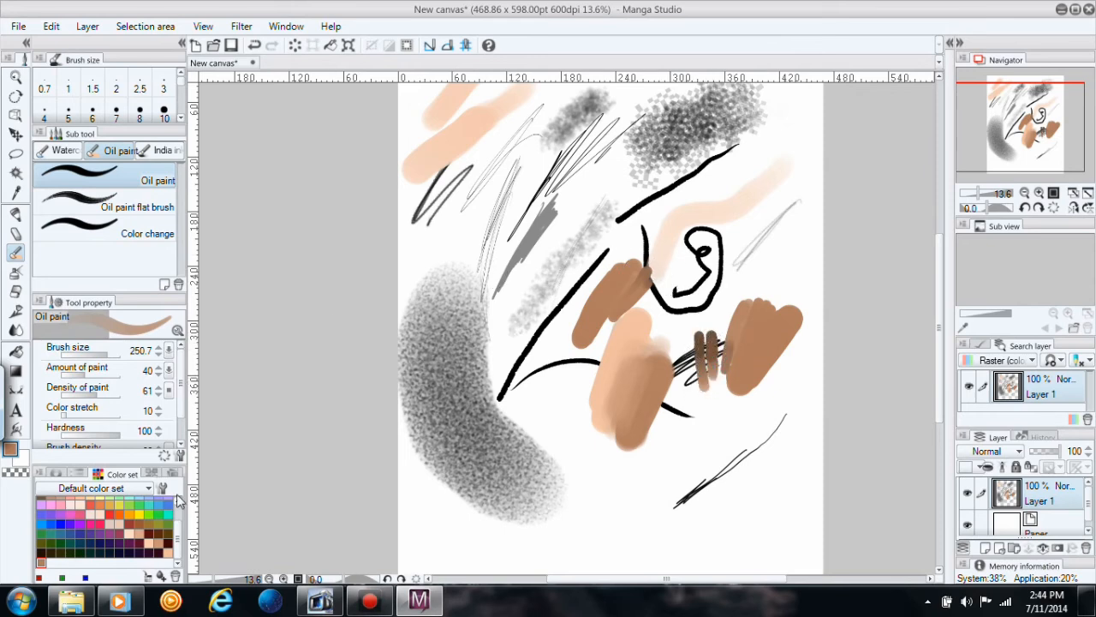
{"action": "left_click", "coordinate": [170, 549]}
{"action": "mouse_move", "coordinate": [719, 375]}
{"action": "left_mouse_down"}
{"action": "mouse_move", "coordinate": [722, 412]}
{"action": "mouse_move", "coordinate": [755, 357]}
{"action": "mouse_move", "coordinate": [731, 409]}
{"action": "mouse_move", "coordinate": [770, 357]}
{"action": "mouse_move", "coordinate": [742, 410]}
{"action": "mouse_move", "coordinate": [764, 376]}
{"action": "mouse_move", "coordinate": [781, 376]}
{"action": "mouse_move", "coordinate": [761, 397]}
{"action": "mouse_move", "coordinate": [779, 352]}
{"action": "mouse_move", "coordinate": [776, 332]}
{"action": "mouse_move", "coordinate": [763, 356]}
{"action": "mouse_move", "coordinate": [771, 316]}
{"action": "mouse_move", "coordinate": [744, 370]}
{"action": "left_mouse_up"}
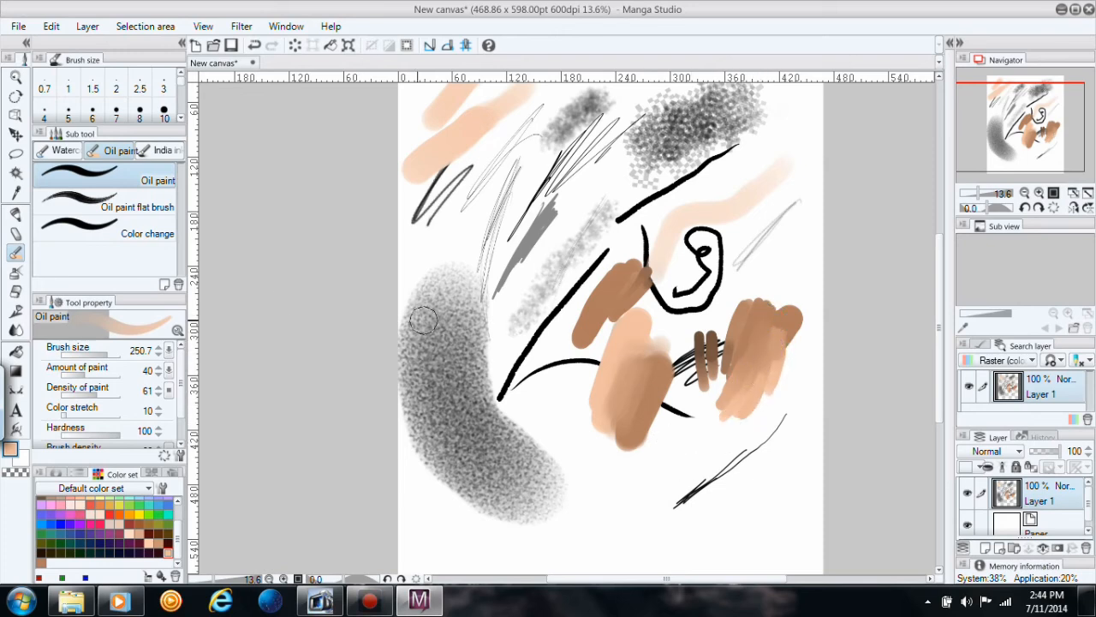
Step: Paint a peach patch below the blended watercolor with Bit husky India ink, and stroke over the painted patches with Smooth at brush size 92.1
{"action": "left_click", "coordinate": [168, 152]}
{"action": "mouse_move", "coordinate": [637, 465]}
{"action": "left_mouse_down"}
{"action": "mouse_move", "coordinate": [619, 463]}
{"action": "mouse_move", "coordinate": [638, 428]}
{"action": "mouse_move", "coordinate": [619, 470]}
{"action": "mouse_move", "coordinate": [645, 423]}
{"action": "mouse_move", "coordinate": [632, 416]}
{"action": "mouse_move", "coordinate": [612, 436]}
{"action": "mouse_move", "coordinate": [624, 403]}
{"action": "mouse_move", "coordinate": [641, 397]}
{"action": "mouse_move", "coordinate": [644, 364]}
{"action": "left_mouse_up"}
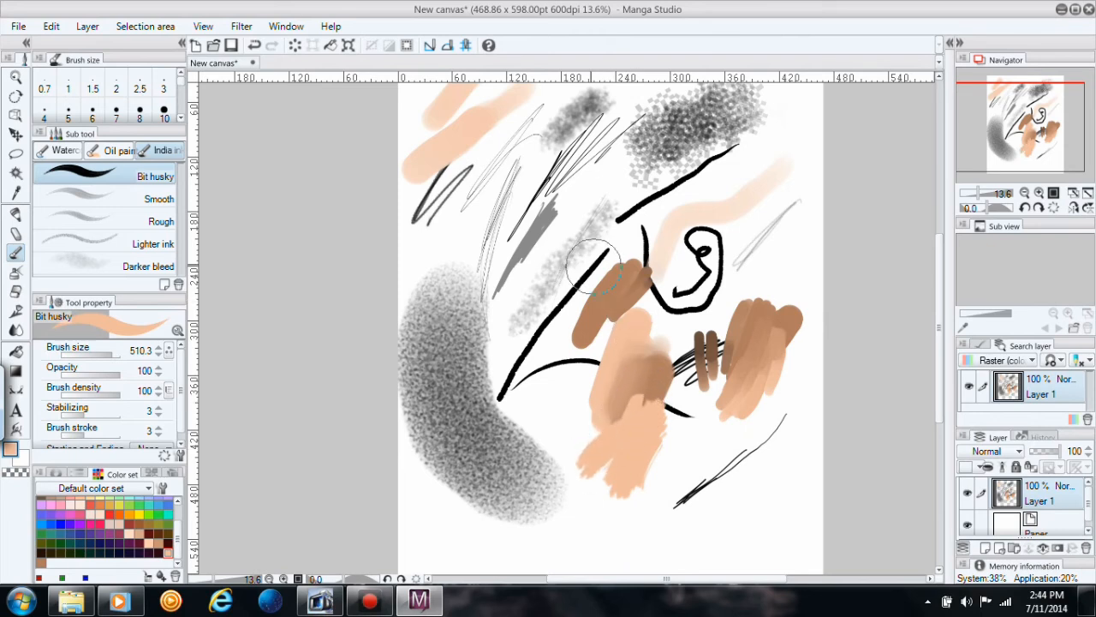
{"action": "left_click", "coordinate": [139, 200]}
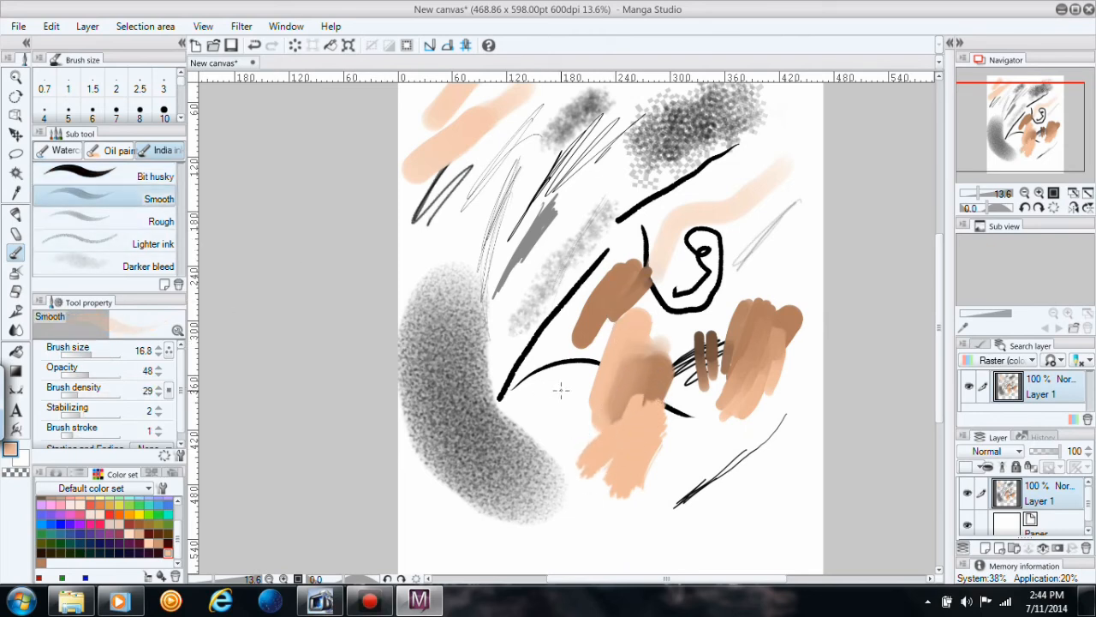
{"action": "left_click", "coordinate": [103, 350]}
{"action": "left_click_drag", "start_coordinate": [646, 408], "coordinate": [644, 398]}
{"action": "left_click_drag", "start_coordinate": [743, 347], "coordinate": [744, 361]}
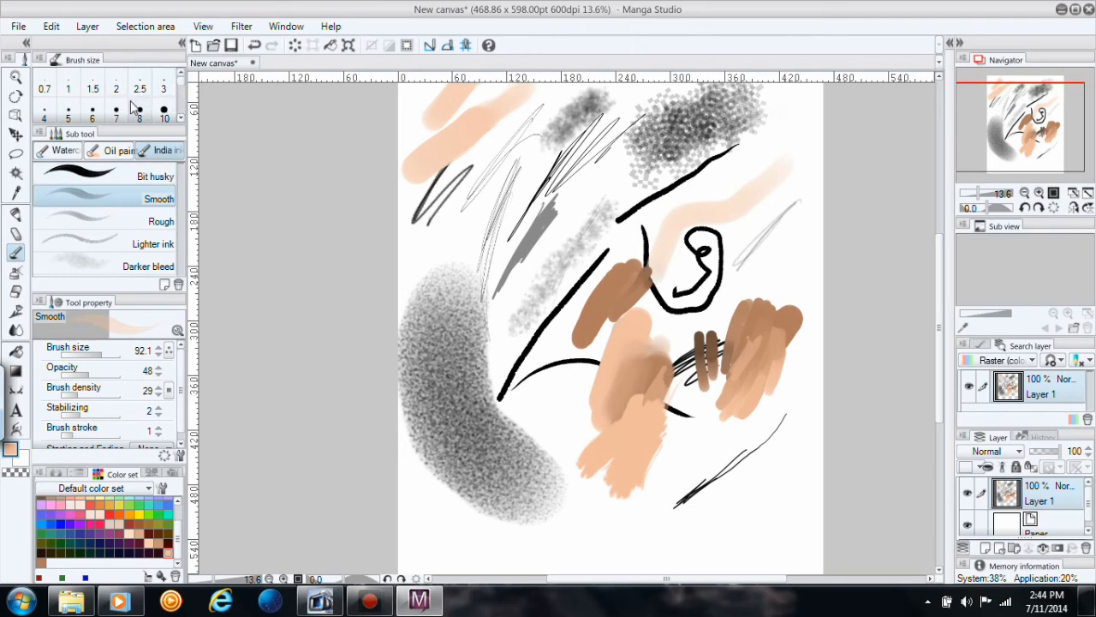
Step: Set the Smooth India ink brush to size 100 and paint a pale peach loop over the thin pencil strokes
{"action": "mouse_move", "coordinate": [101, 360]}
{"action": "left_mouse_down"}
{"action": "mouse_move", "coordinate": [76, 364]}
{"action": "mouse_move", "coordinate": [122, 366]}
{"action": "mouse_move", "coordinate": [102, 364]}
{"action": "left_mouse_up"}
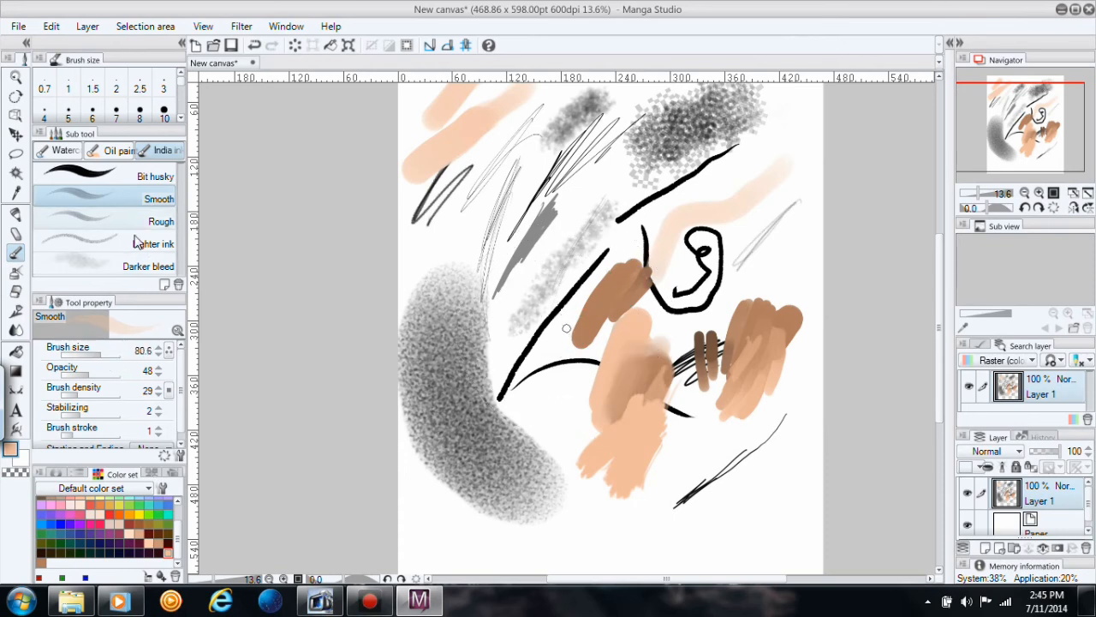
{"action": "left_click", "coordinate": [165, 113]}
{"action": "left_click_drag", "start_coordinate": [185, 87], "coordinate": [184, 87]}
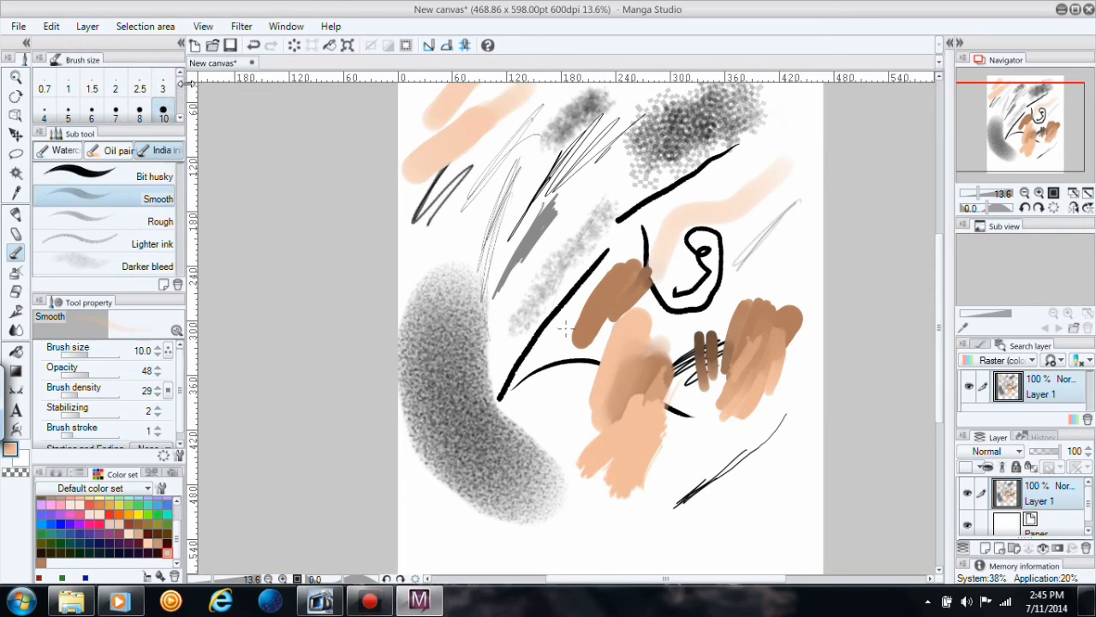
{"action": "left_click_drag", "start_coordinate": [182, 88], "coordinate": [182, 100]}
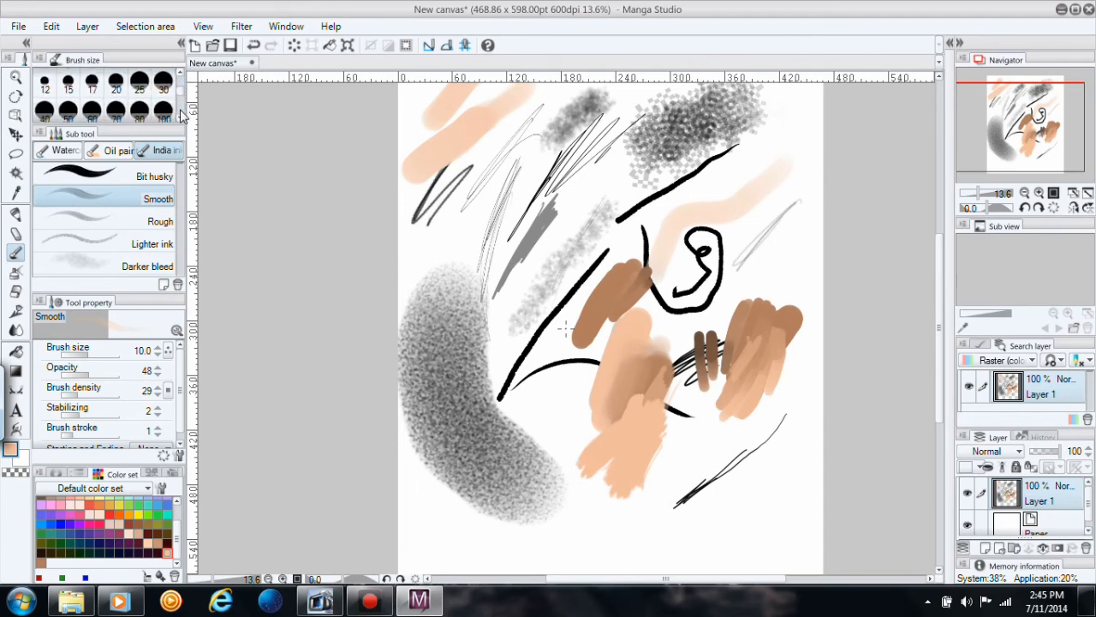
{"action": "left_click", "coordinate": [163, 112]}
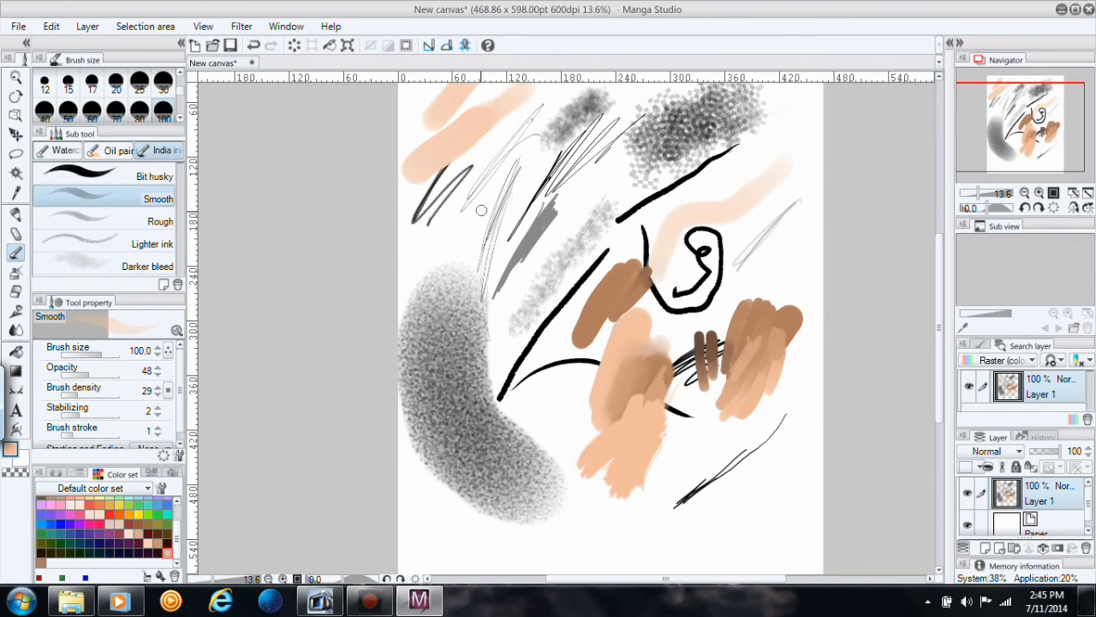
{"action": "mouse_move", "coordinate": [482, 206]}
{"action": "left_mouse_down"}
{"action": "mouse_move", "coordinate": [484, 240]}
{"action": "mouse_move", "coordinate": [506, 192]}
{"action": "mouse_move", "coordinate": [463, 234]}
{"action": "mouse_move", "coordinate": [508, 204]}
{"action": "mouse_move", "coordinate": [463, 219]}
{"action": "left_mouse_up"}
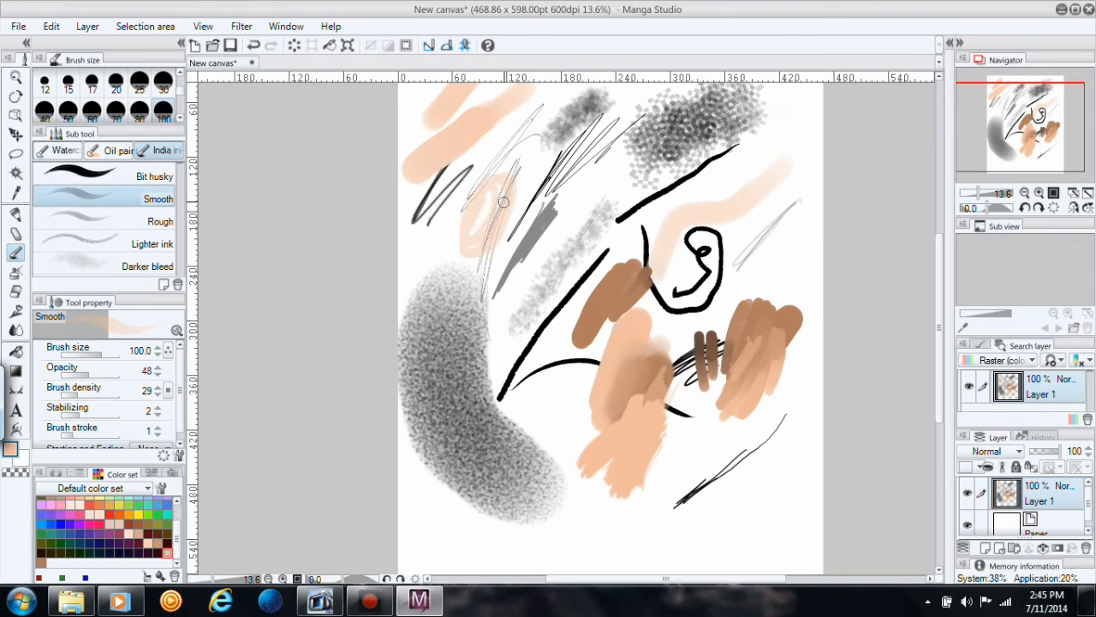
Step: Try the preset brush sizes 30 and 100, and set the Smooth brush's size to 261.4
{"action": "left_click", "coordinate": [162, 83]}
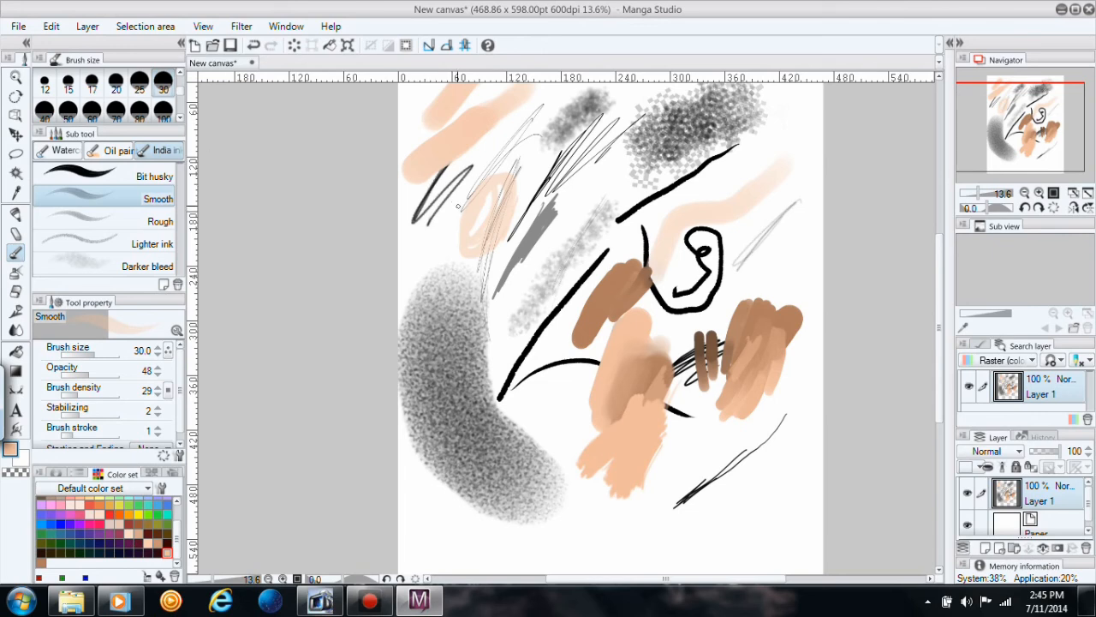
{"action": "left_click", "coordinate": [164, 112]}
{"action": "mouse_move", "coordinate": [103, 360]}
{"action": "left_mouse_down"}
{"action": "mouse_move", "coordinate": [91, 358]}
{"action": "mouse_move", "coordinate": [107, 360]}
{"action": "left_mouse_up"}
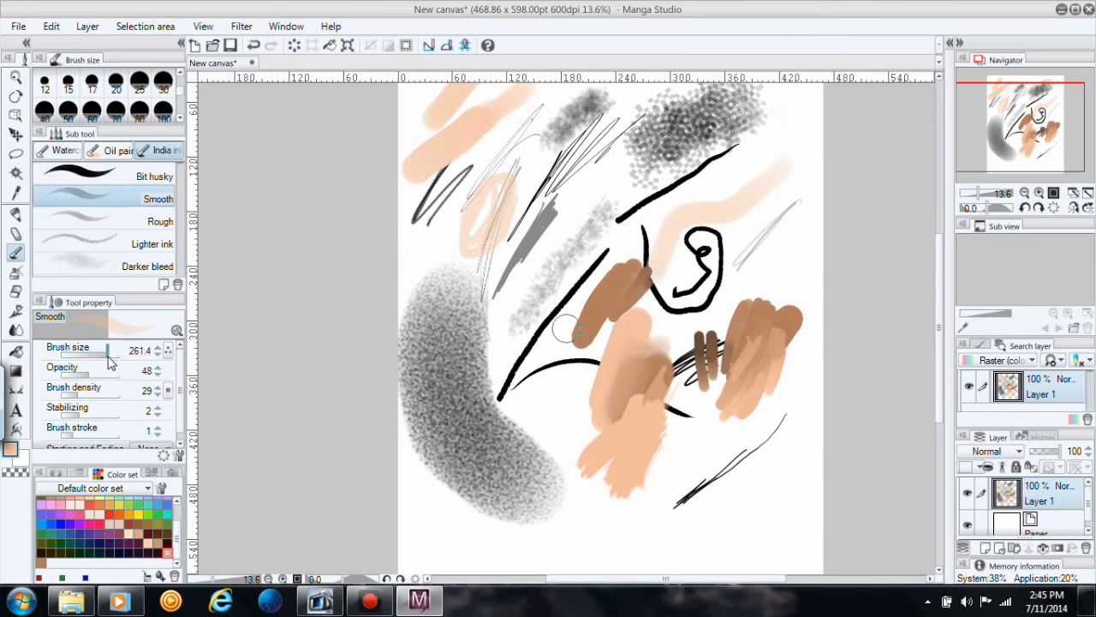
Step: Widen the tool palettes to fit more brush sizes and sub tools per row, and narrow them again
{"action": "mouse_move", "coordinate": [182, 96]}
{"action": "left_mouse_down"}
{"action": "mouse_move", "coordinate": [180, 105]}
{"action": "mouse_move", "coordinate": [181, 95]}
{"action": "left_mouse_up"}
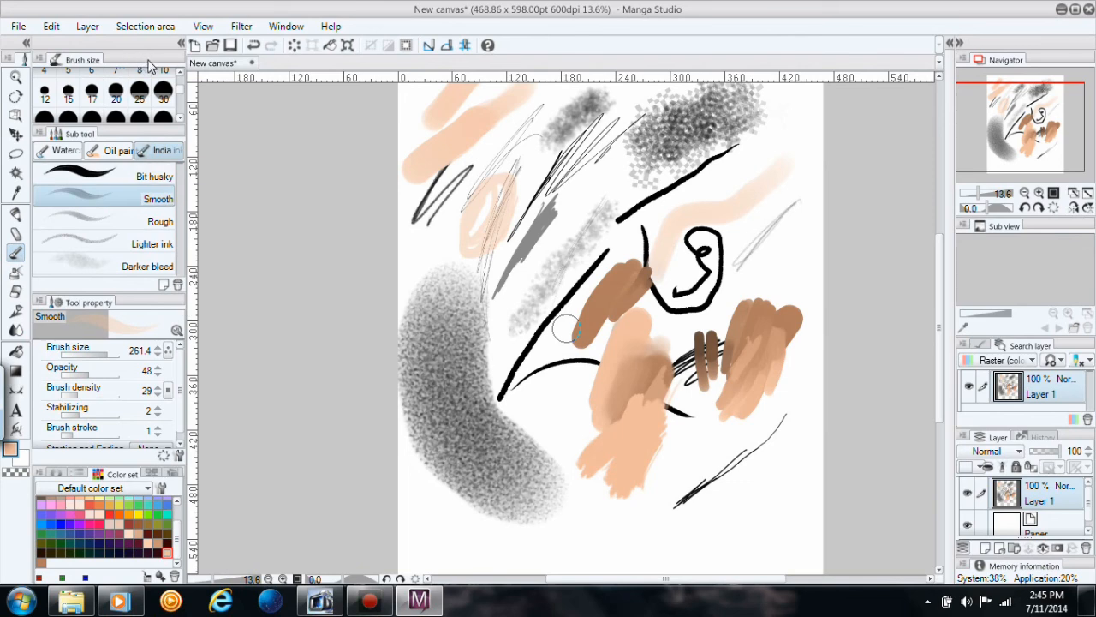
{"action": "mouse_move", "coordinate": [168, 123]}
{"action": "left_mouse_down"}
{"action": "mouse_move", "coordinate": [172, 154]}
{"action": "mouse_move", "coordinate": [171, 120]}
{"action": "left_mouse_up"}
{"action": "left_click_drag", "start_coordinate": [244, 114], "coordinate": [242, 118]}
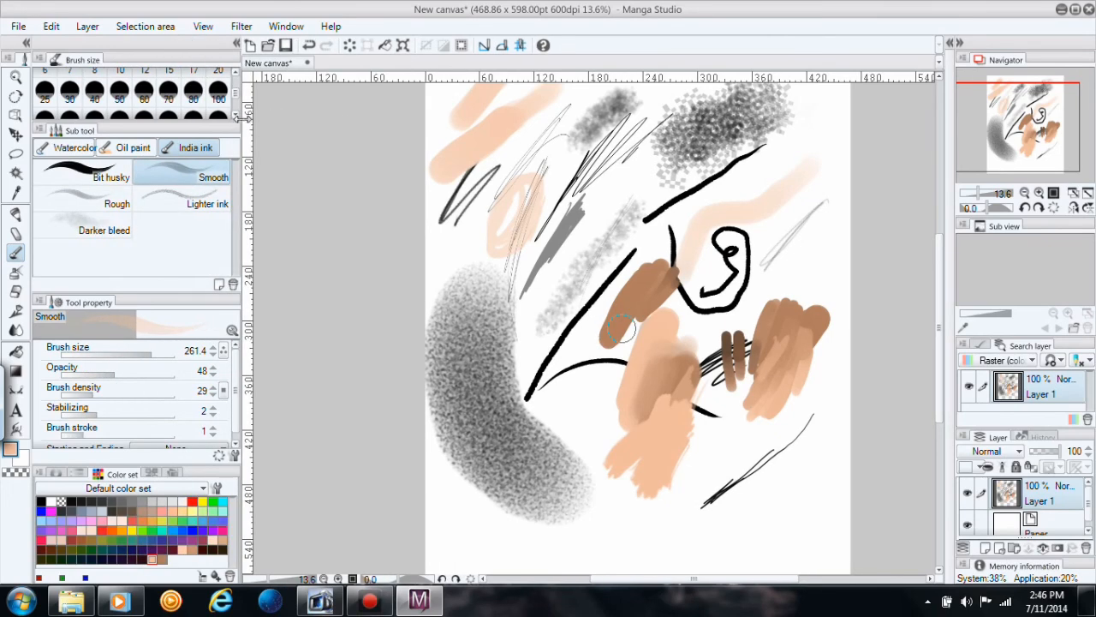
{"action": "left_click_drag", "start_coordinate": [245, 115], "coordinate": [179, 123]}
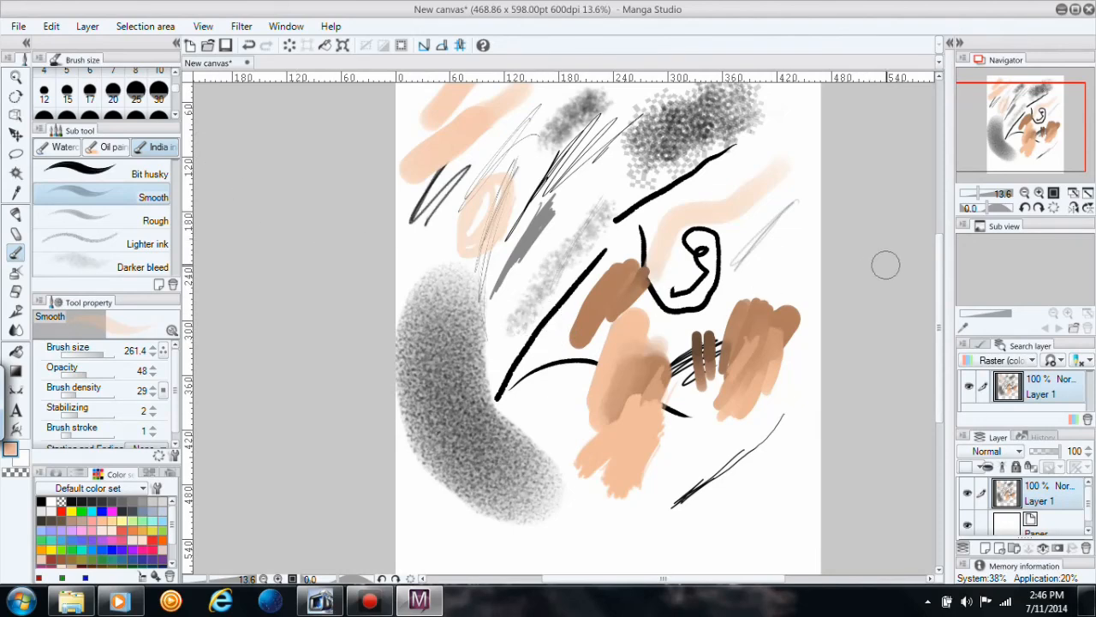
Step: Start saving the canvas, browse to folder c in the Pictures library, select the file name for editing, and cancel the save
{"action": "left_click", "coordinate": [226, 49]}
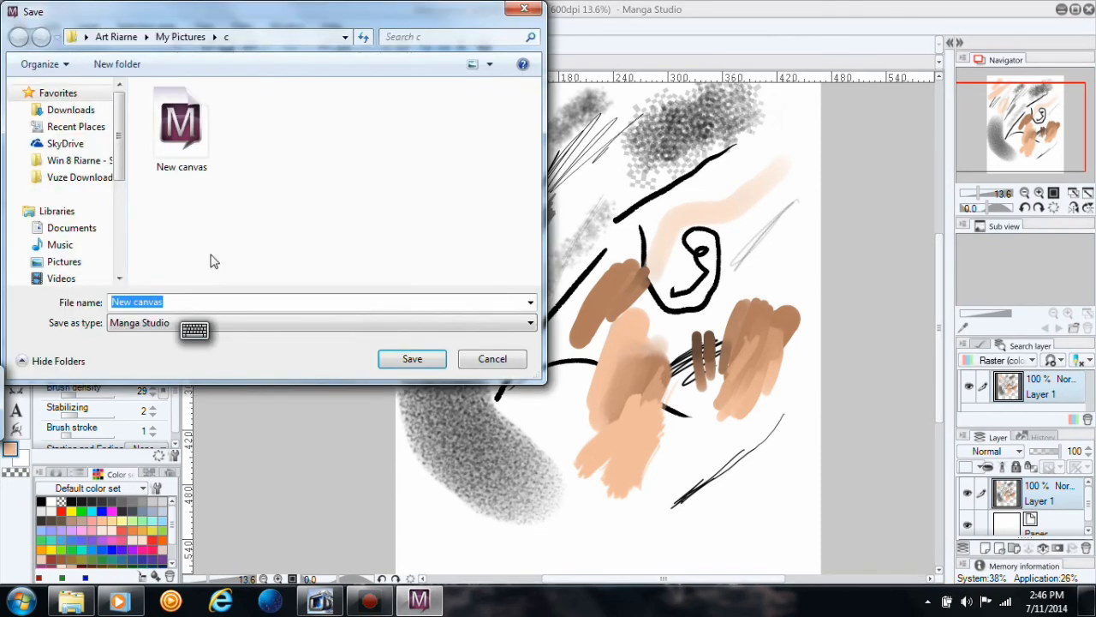
{"action": "scroll", "coordinate": [113, 167], "scroll_direction": "down", "scroll_amount": 2}
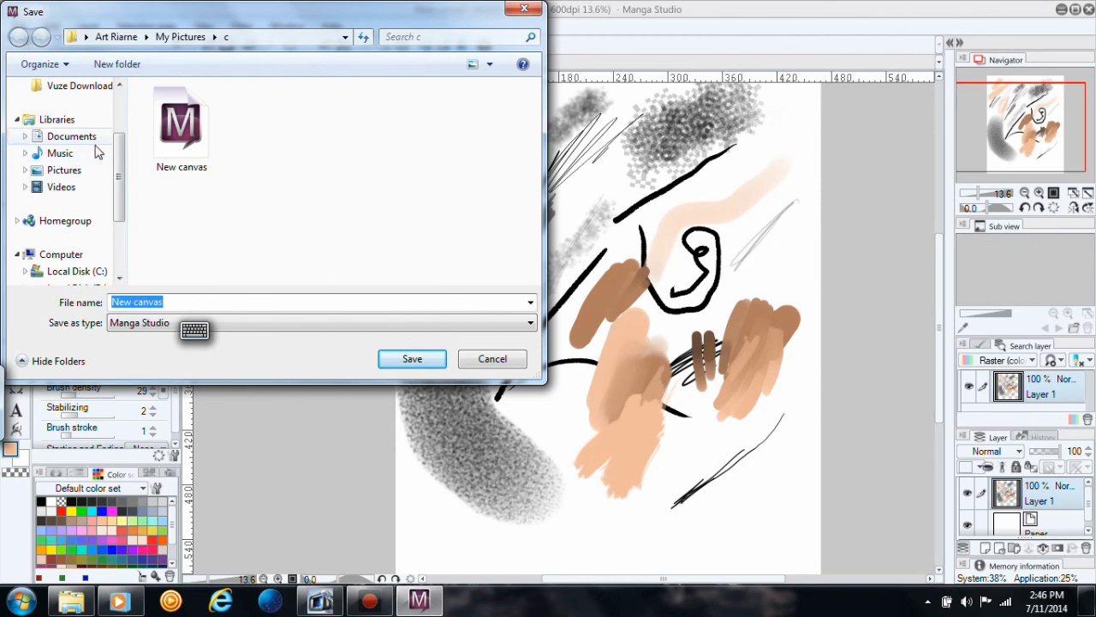
{"action": "left_click", "coordinate": [70, 170]}
{"action": "left_click", "coordinate": [301, 191]}
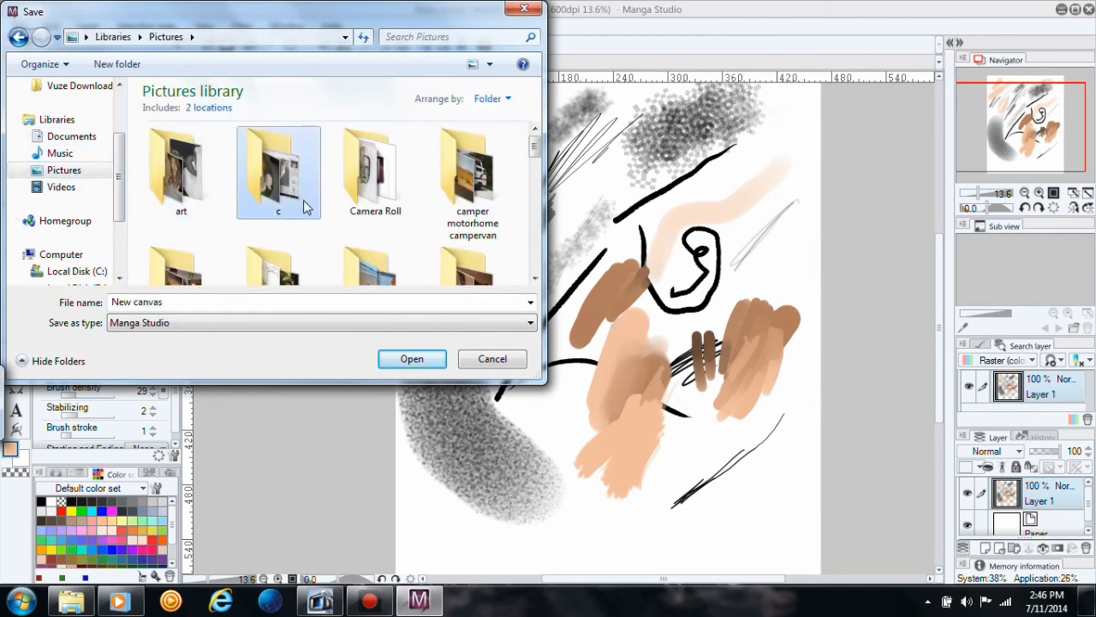
{"action": "double_click", "coordinate": [289, 194]}
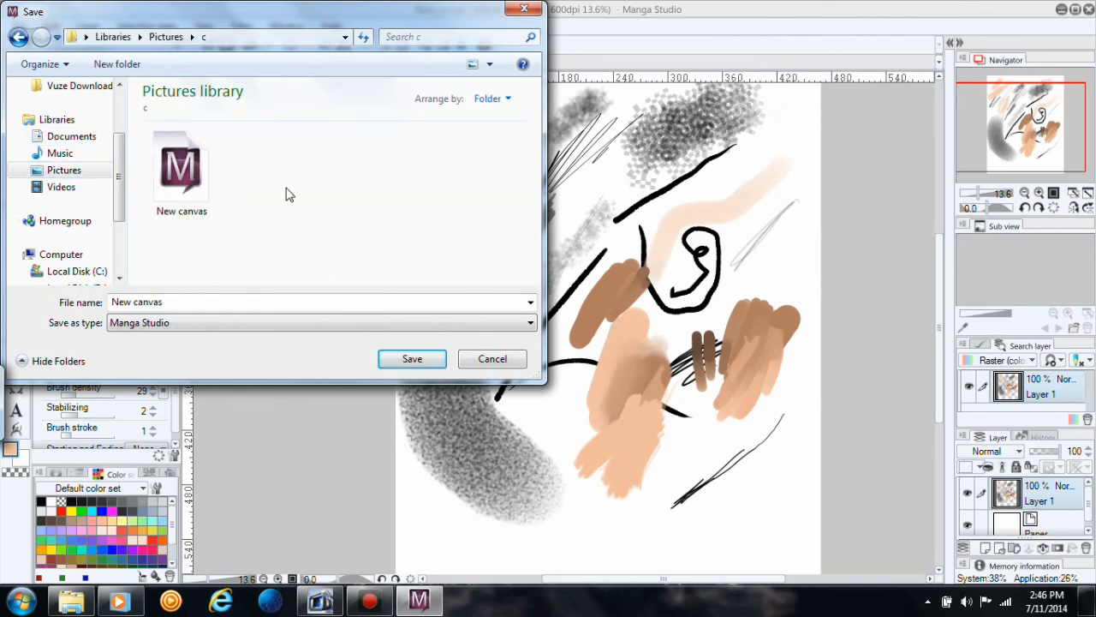
{"action": "double_click", "coordinate": [232, 299]}
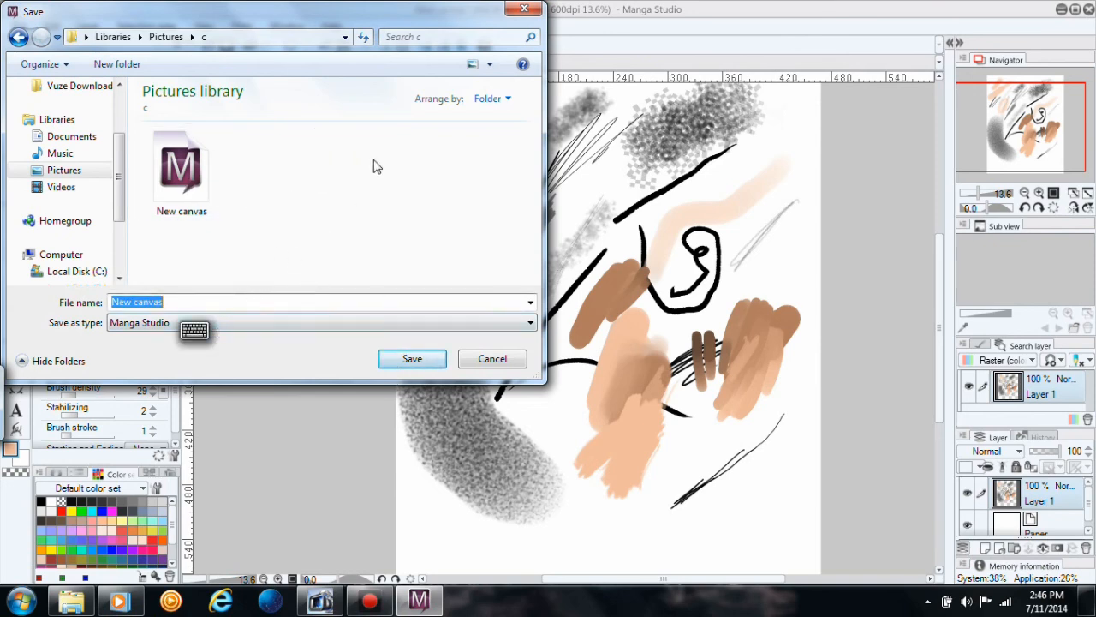
{"action": "left_click", "coordinate": [492, 360]}
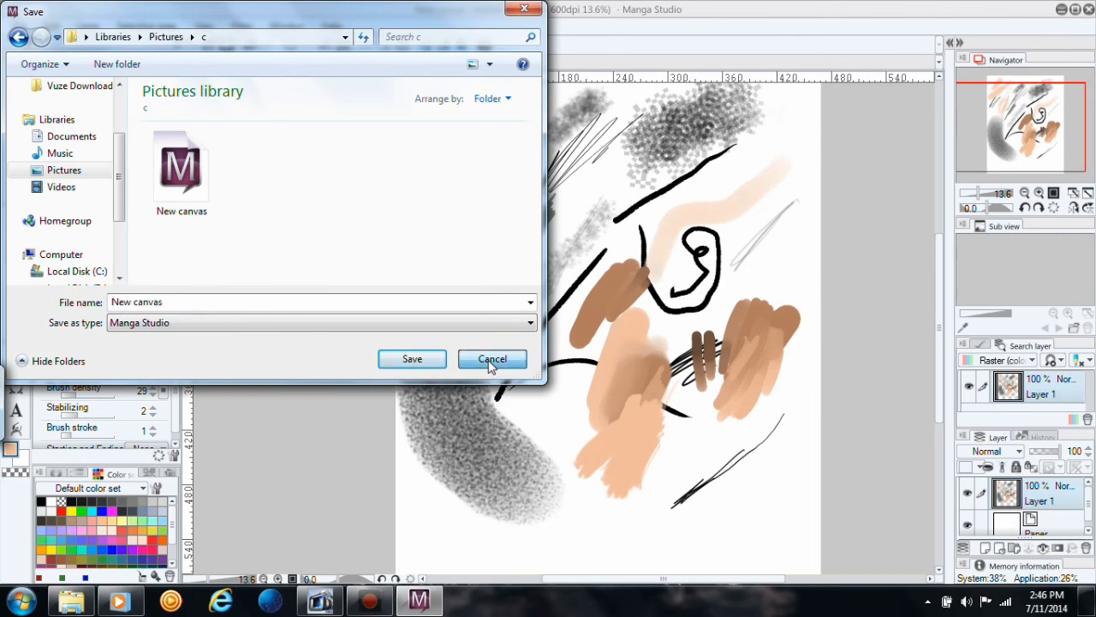